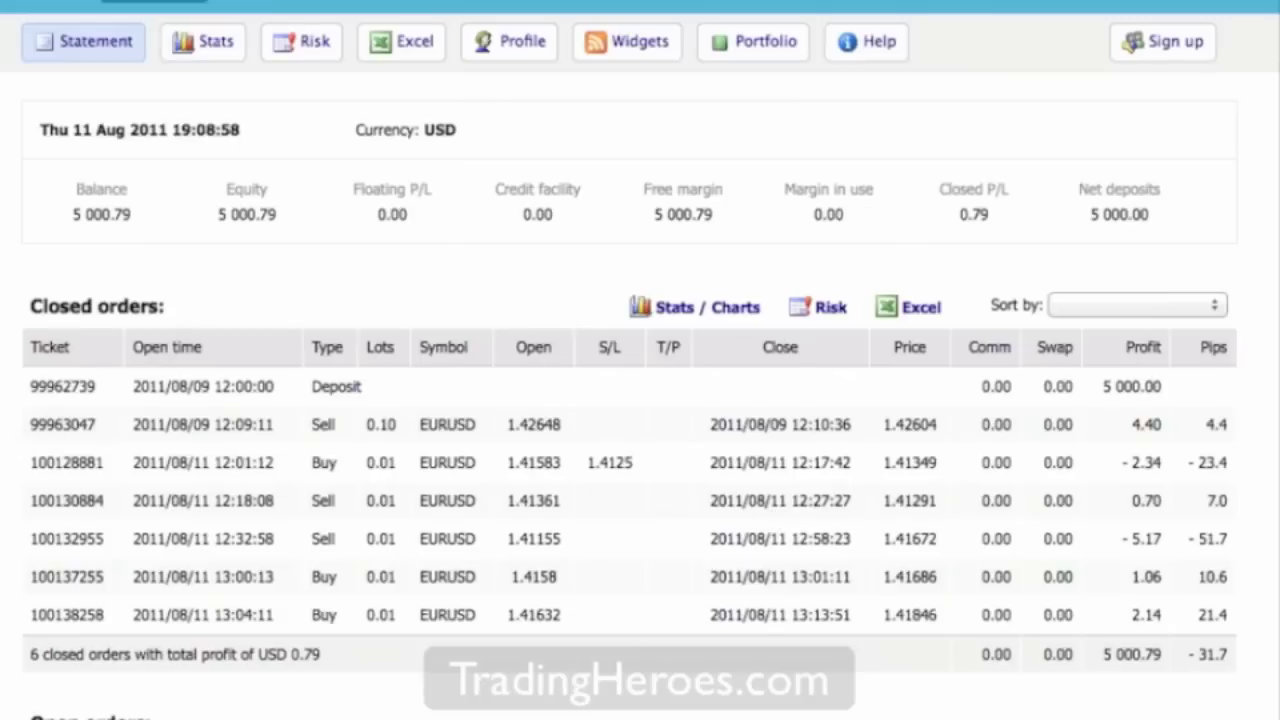
Step: Scroll down the statement to the six closed EURUSD orders and the USD 5 000.79 balance
{"action": "scroll", "coordinate": [640, 400], "scroll_direction": "down", "scroll_amount": 3}
Step: Scroll through the statement's Open and Pending orders and the closed orders netting -31.7 pips
{"action": "scroll", "coordinate": [640, 400], "scroll_direction": "up", "scroll_amount": 2}
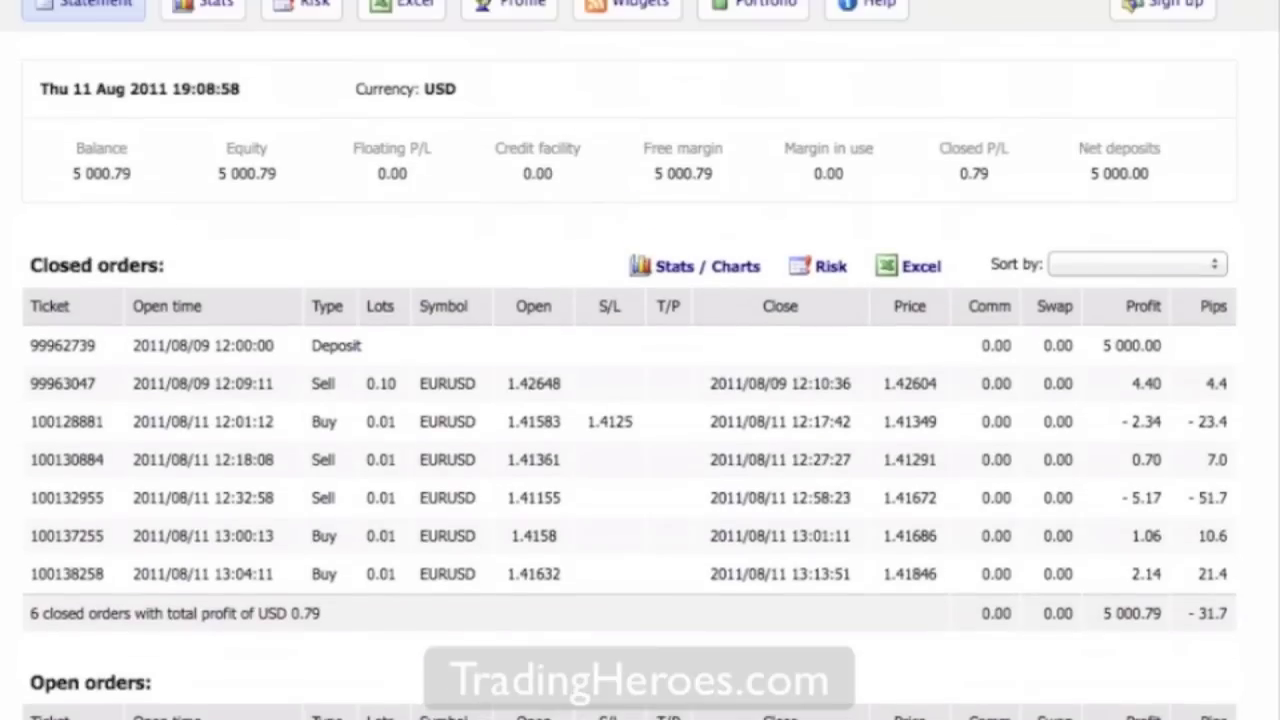
{"action": "scroll", "coordinate": [640, 400], "scroll_direction": "down", "scroll_amount": 4}
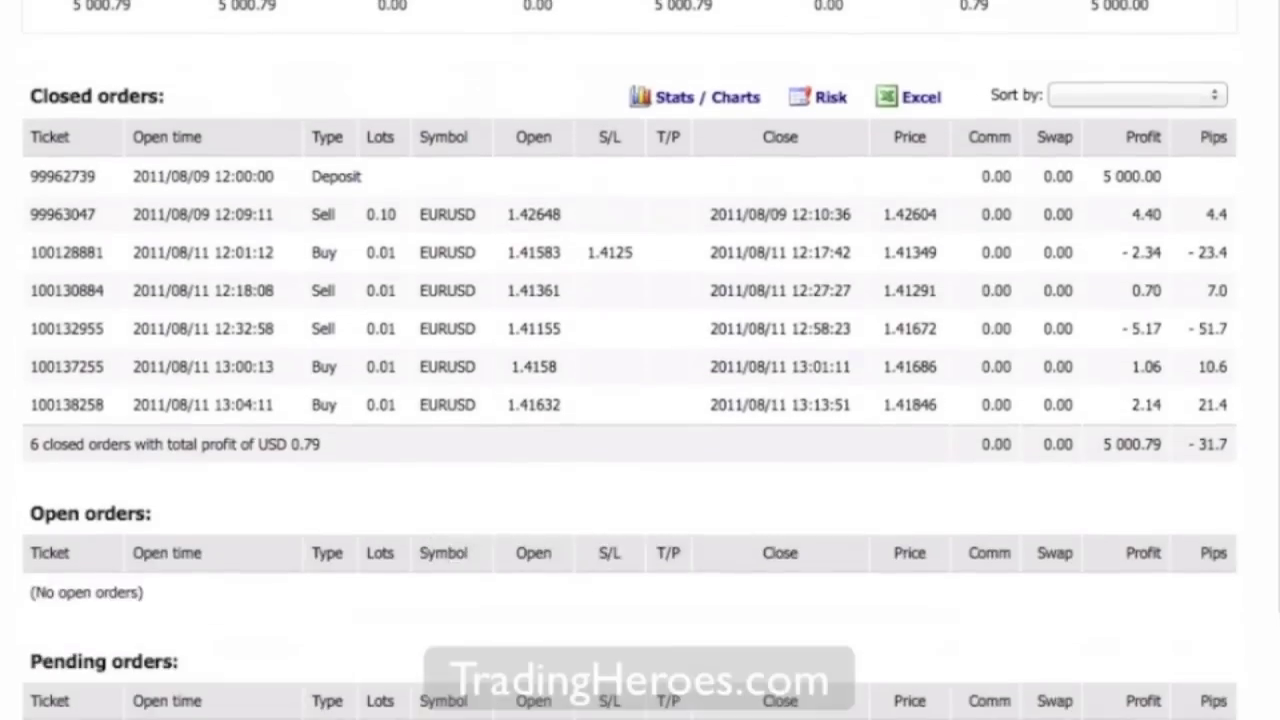
{"action": "scroll", "coordinate": [640, 400], "scroll_direction": "down", "scroll_amount": 1}
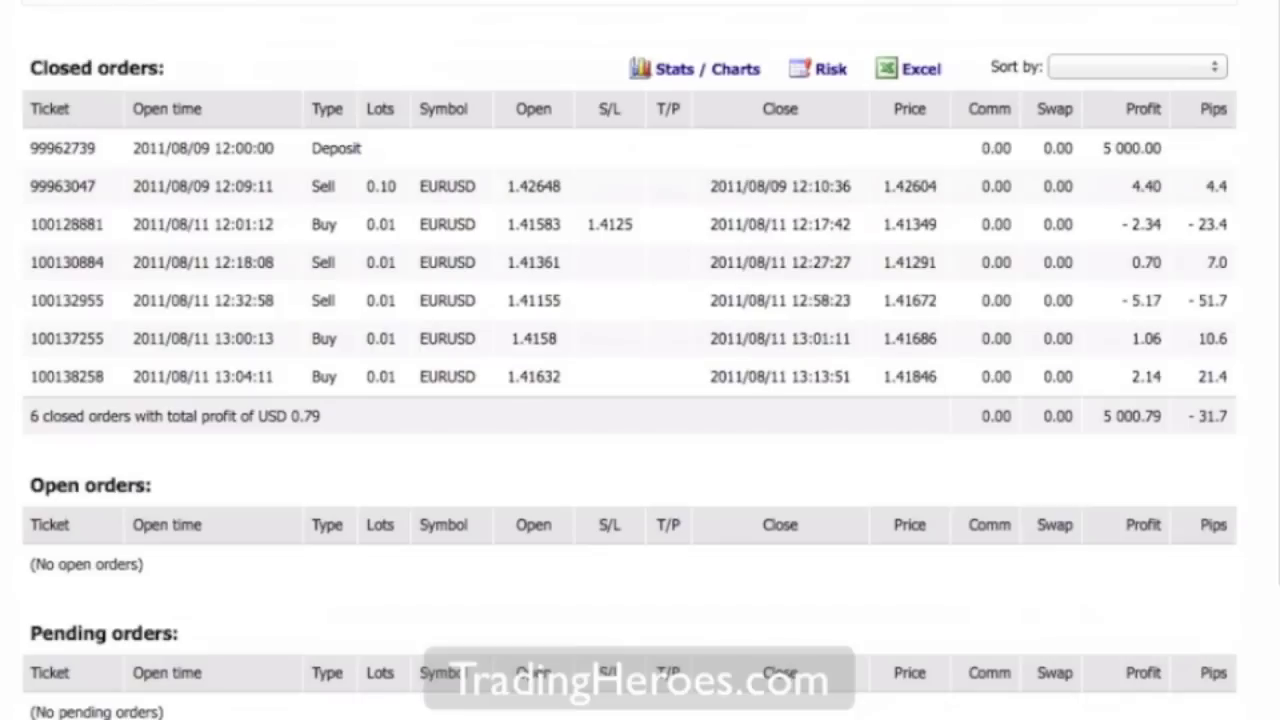
{"action": "scroll", "coordinate": [766, 542], "scroll_direction": "up", "scroll_amount": 5}
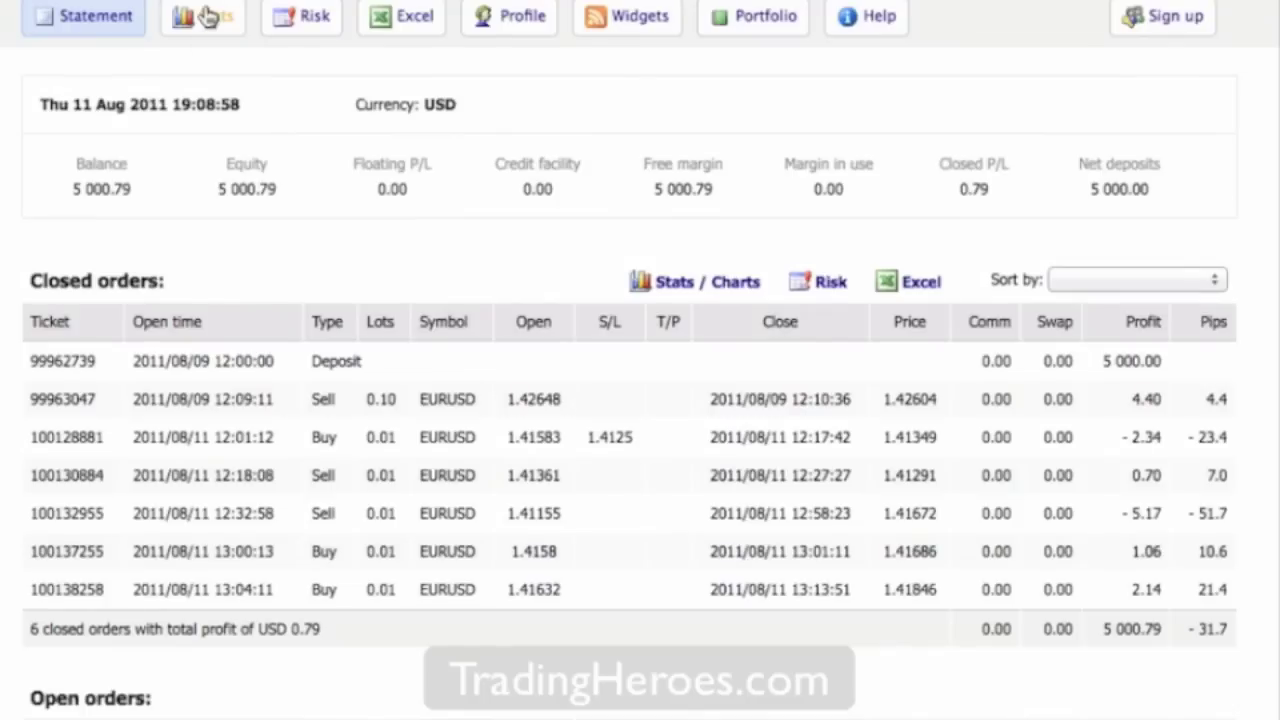
Step: Review the Stats overview sections, then show the cumulative banked profit-per-day chart
{"action": "left_click", "coordinate": [207, 16]}
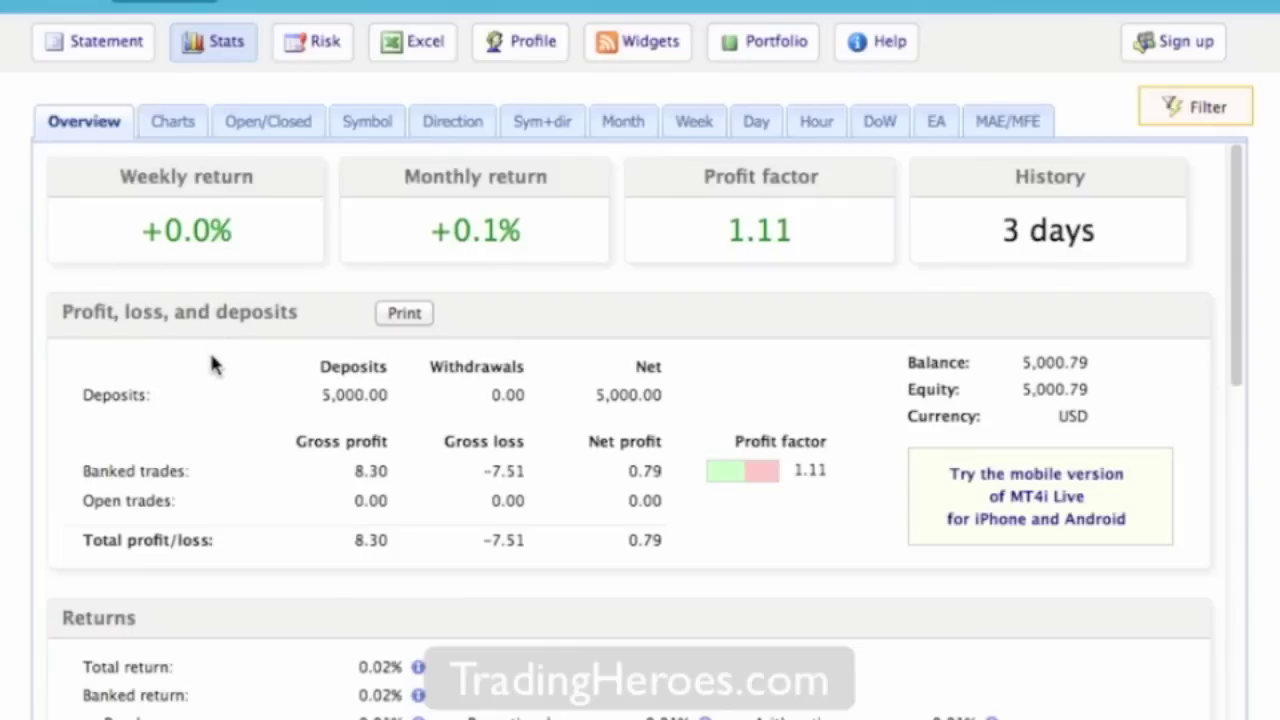
{"action": "scroll", "coordinate": [211, 358], "scroll_direction": "down", "scroll_amount": 6}
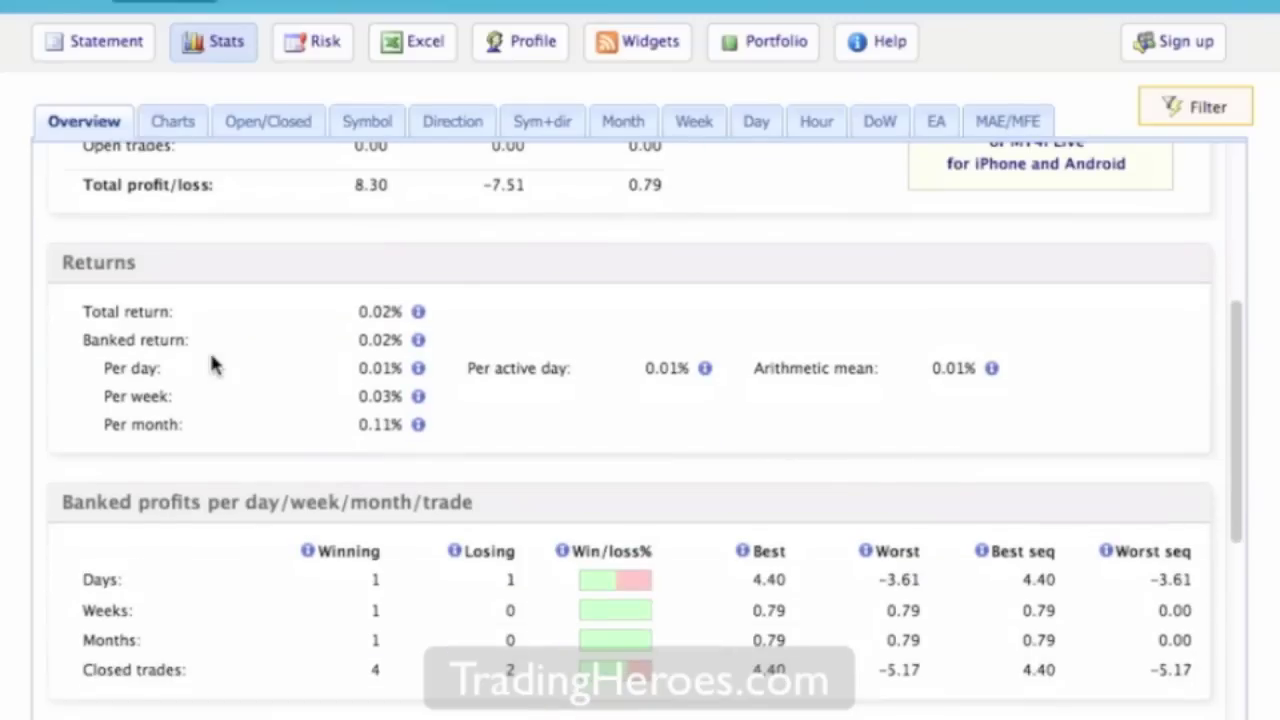
{"action": "scroll", "coordinate": [211, 358], "scroll_direction": "down", "scroll_amount": 2}
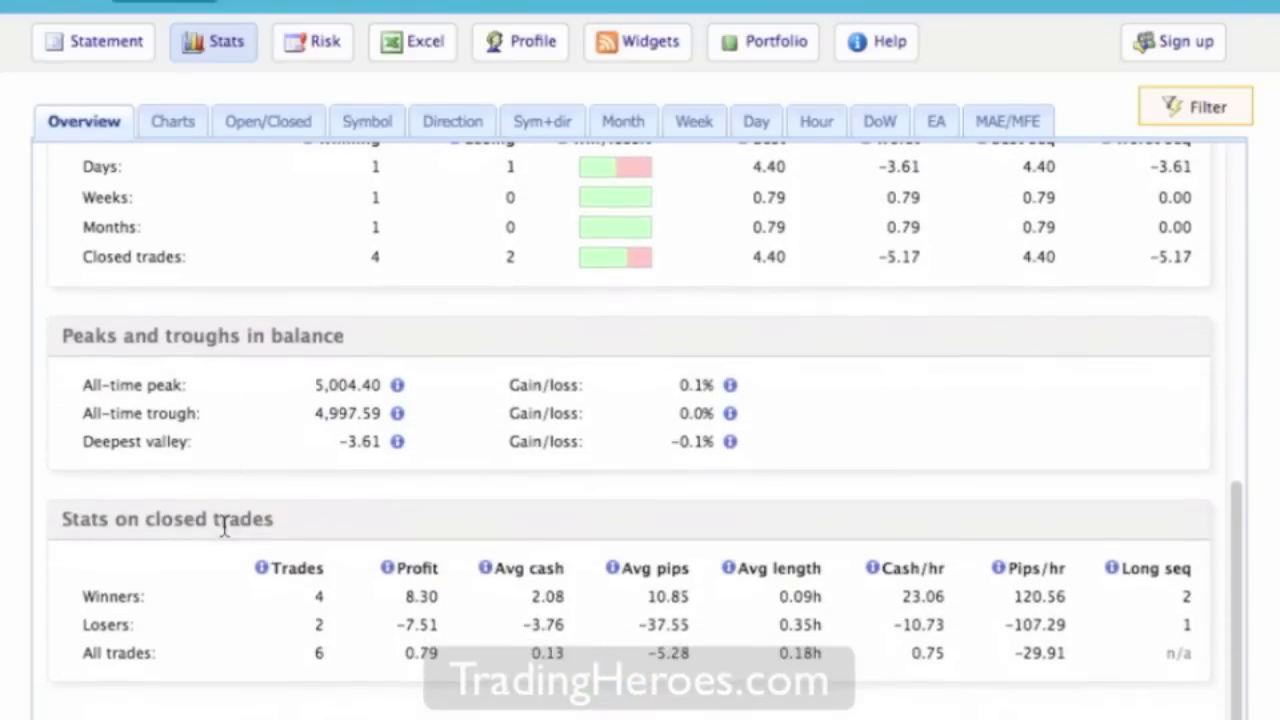
{"action": "scroll", "coordinate": [250, 338], "scroll_direction": "up", "scroll_amount": 3}
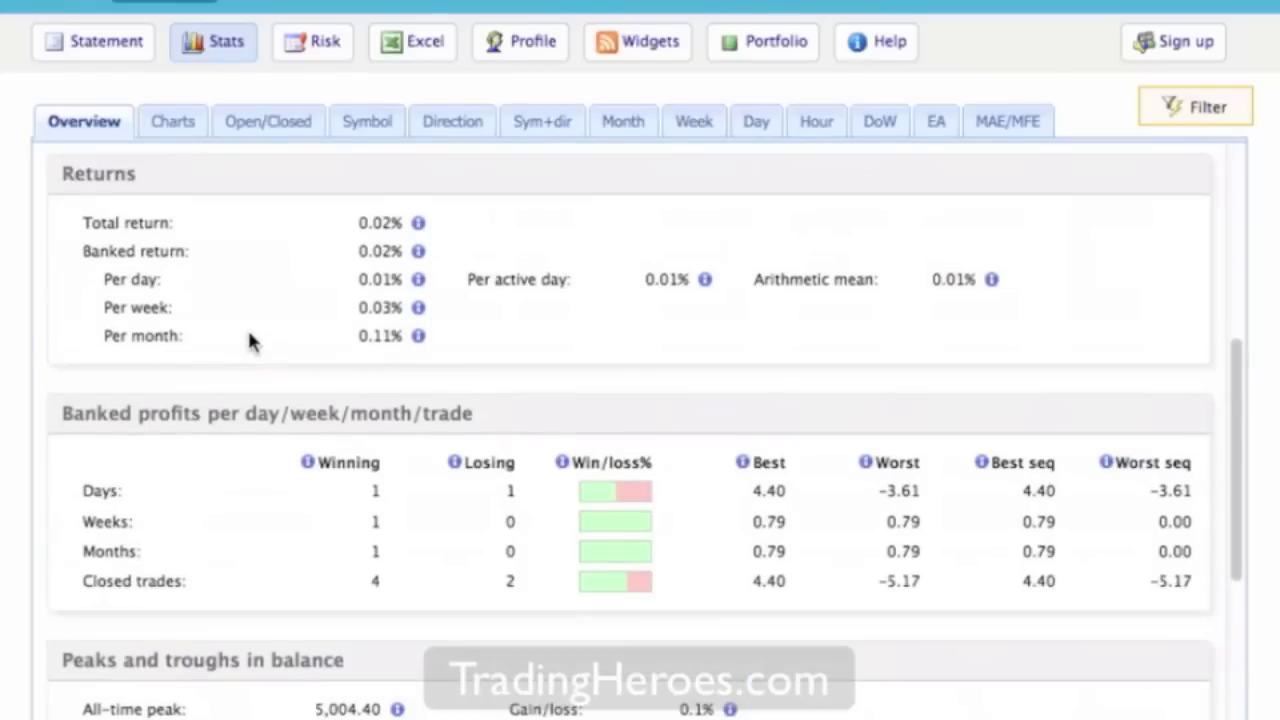
{"action": "scroll", "coordinate": [247, 327], "scroll_direction": "up", "scroll_amount": 1}
{"action": "scroll", "coordinate": [283, 514], "scroll_direction": "up", "scroll_amount": 3}
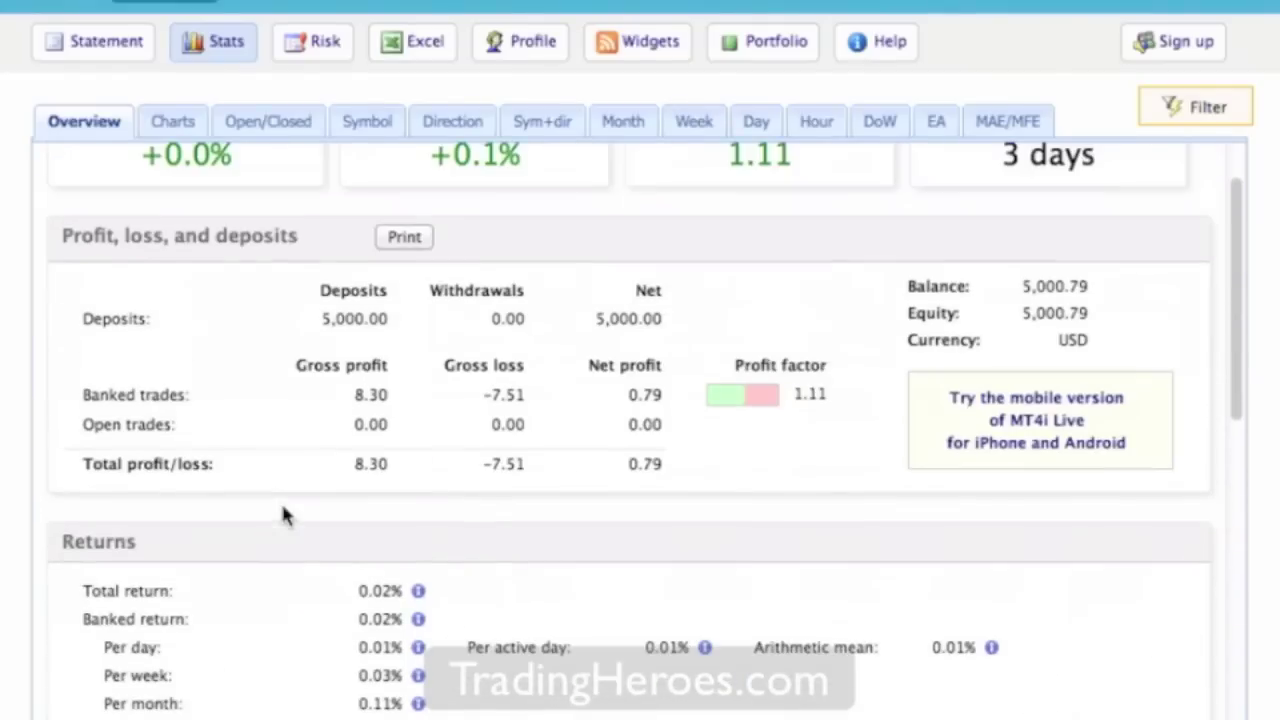
{"action": "left_click", "coordinate": [184, 122]}
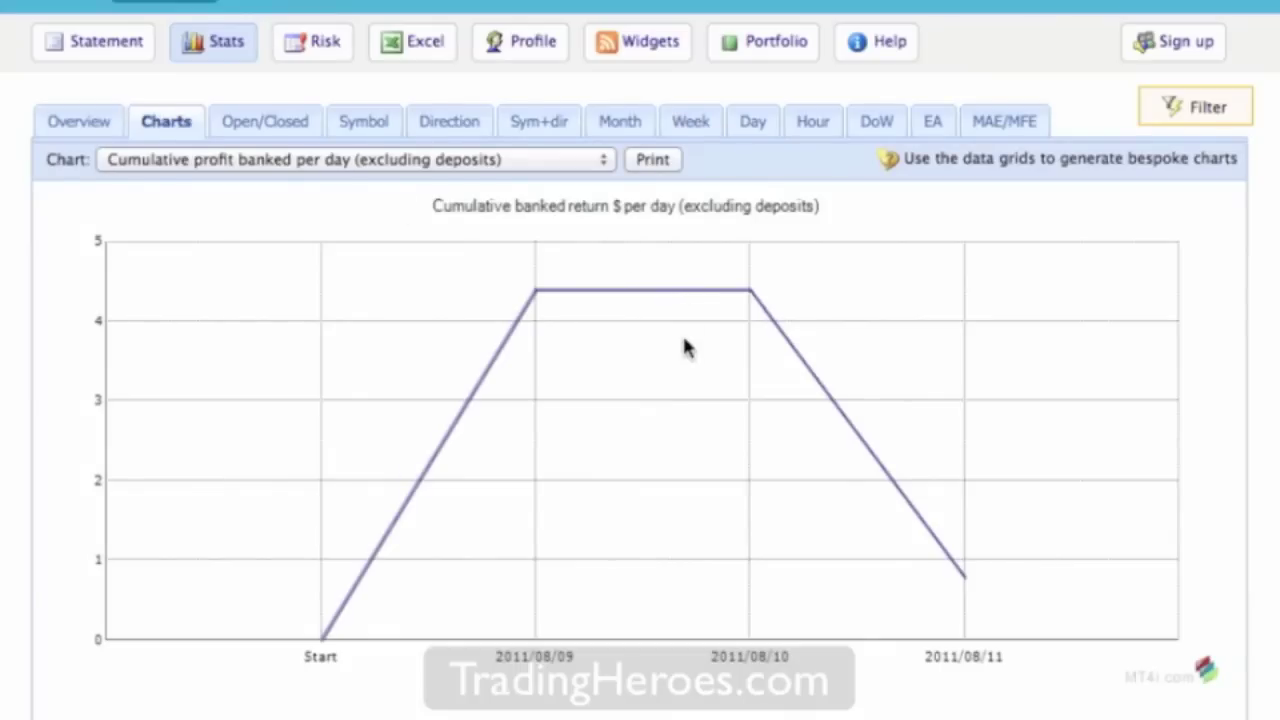
Step: Browse the chart-type list down to the per-EA and order-close results, leaving the selection unchanged
{"action": "left_click", "coordinate": [604, 168]}
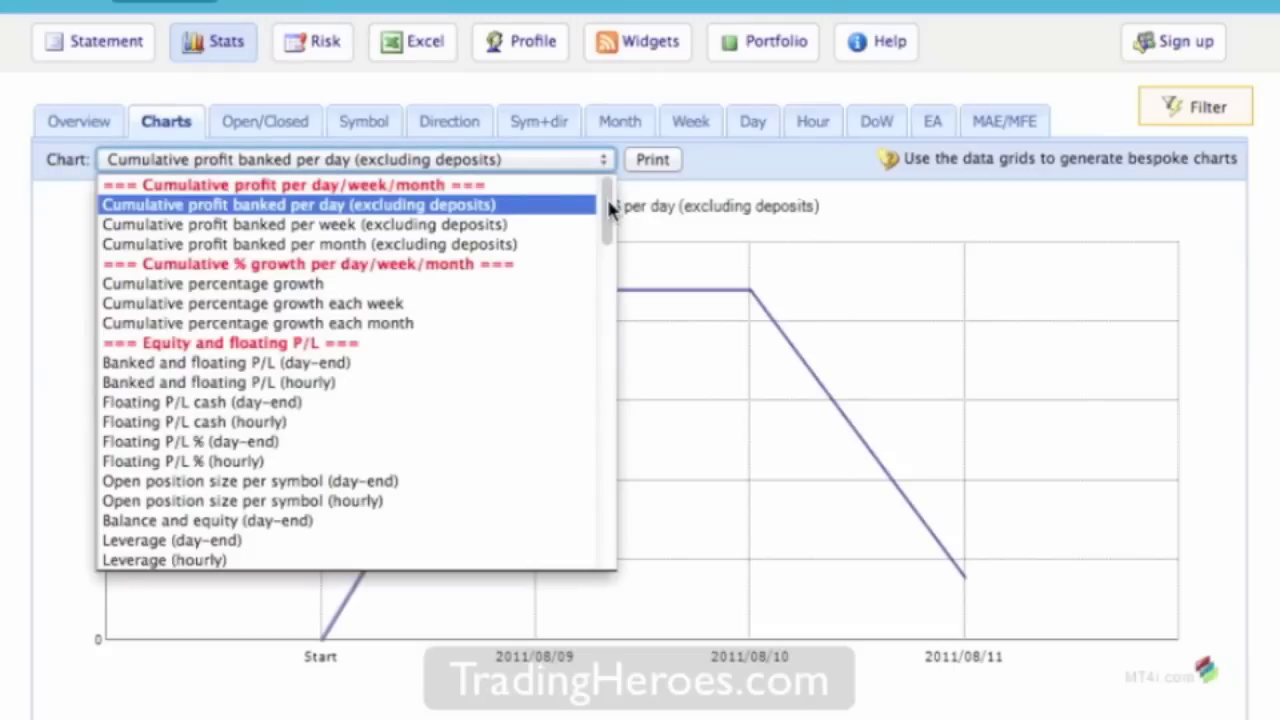
{"action": "left_click_drag", "start_coordinate": [608, 210], "coordinate": [610, 312]}
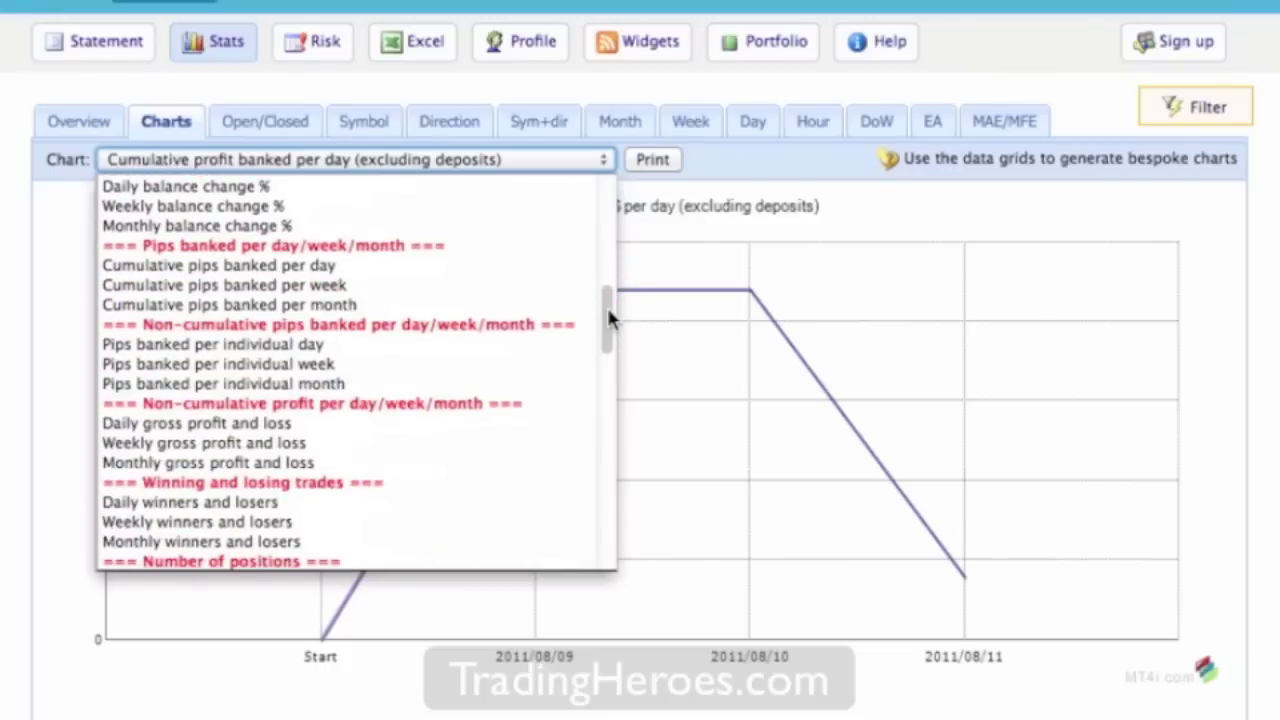
{"action": "left_click_drag", "start_coordinate": [612, 318], "coordinate": [614, 395]}
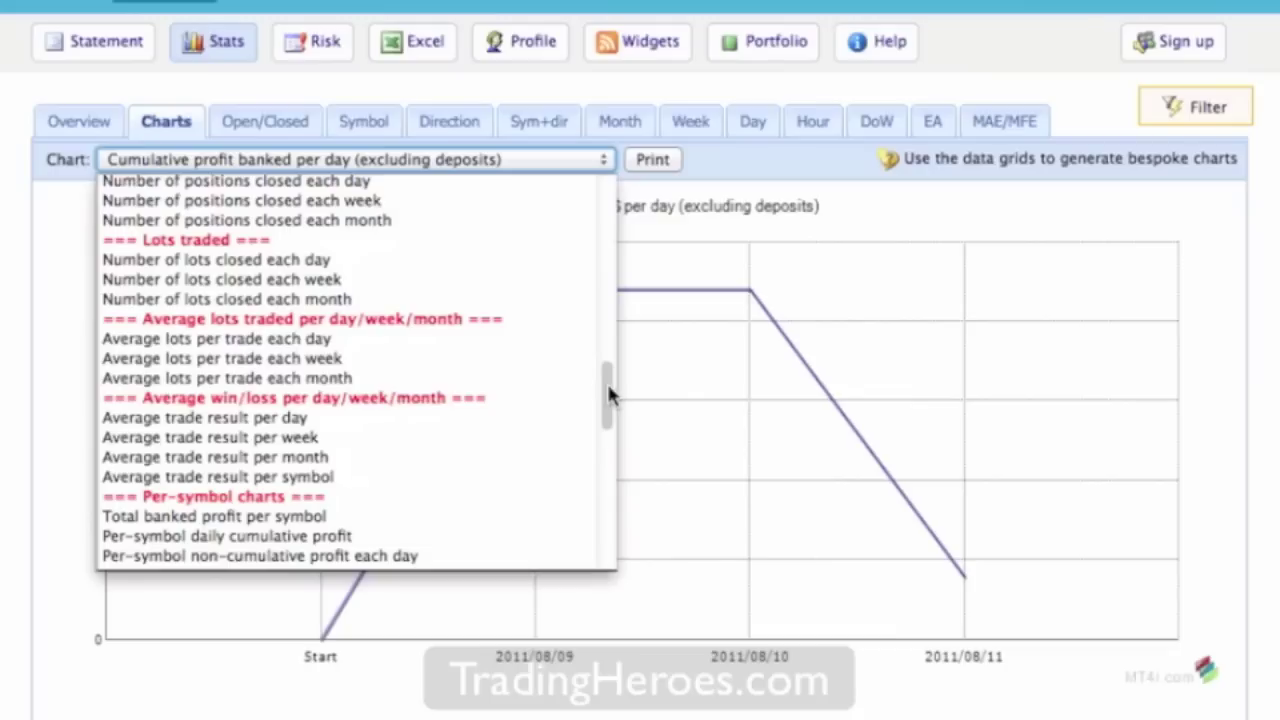
{"action": "left_click_drag", "start_coordinate": [610, 395], "coordinate": [612, 510]}
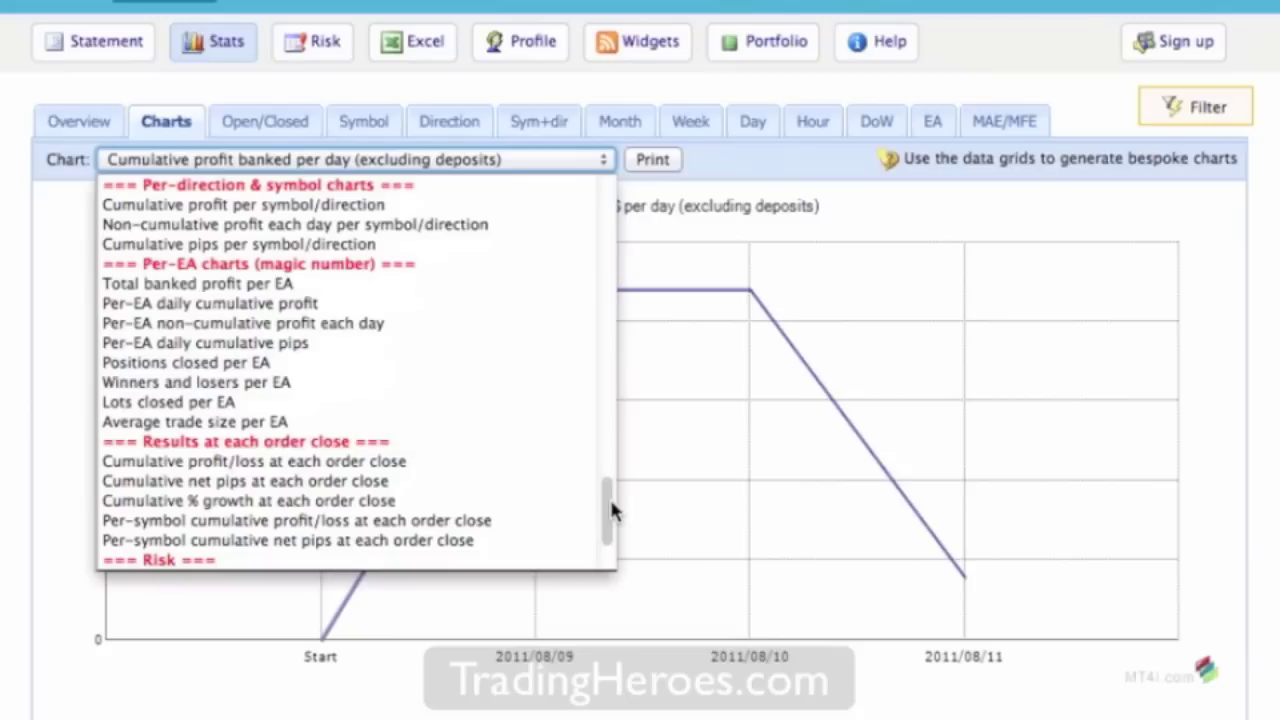
{"action": "left_click", "coordinate": [797, 178]}
Step: Cycle through the Open/Closed, Symbol, Direction and Symbol+Direction stats breakdowns
{"action": "left_click", "coordinate": [287, 121]}
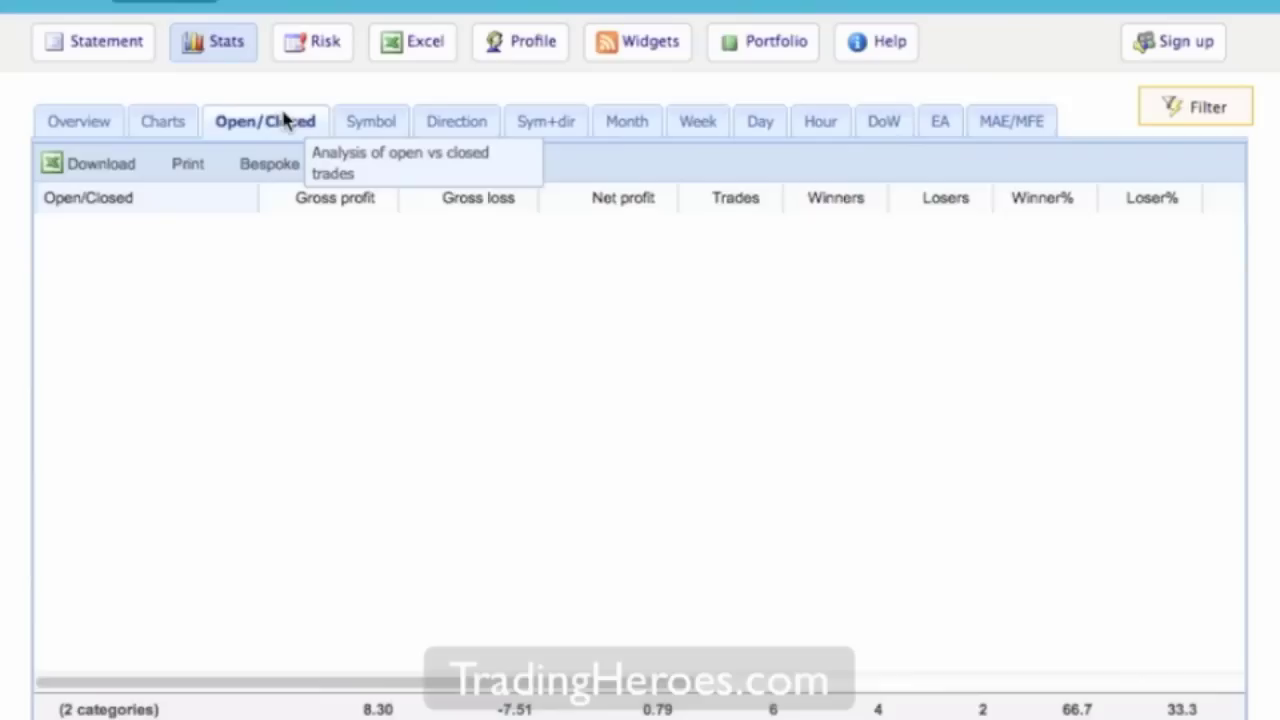
{"action": "left_click", "coordinate": [381, 138]}
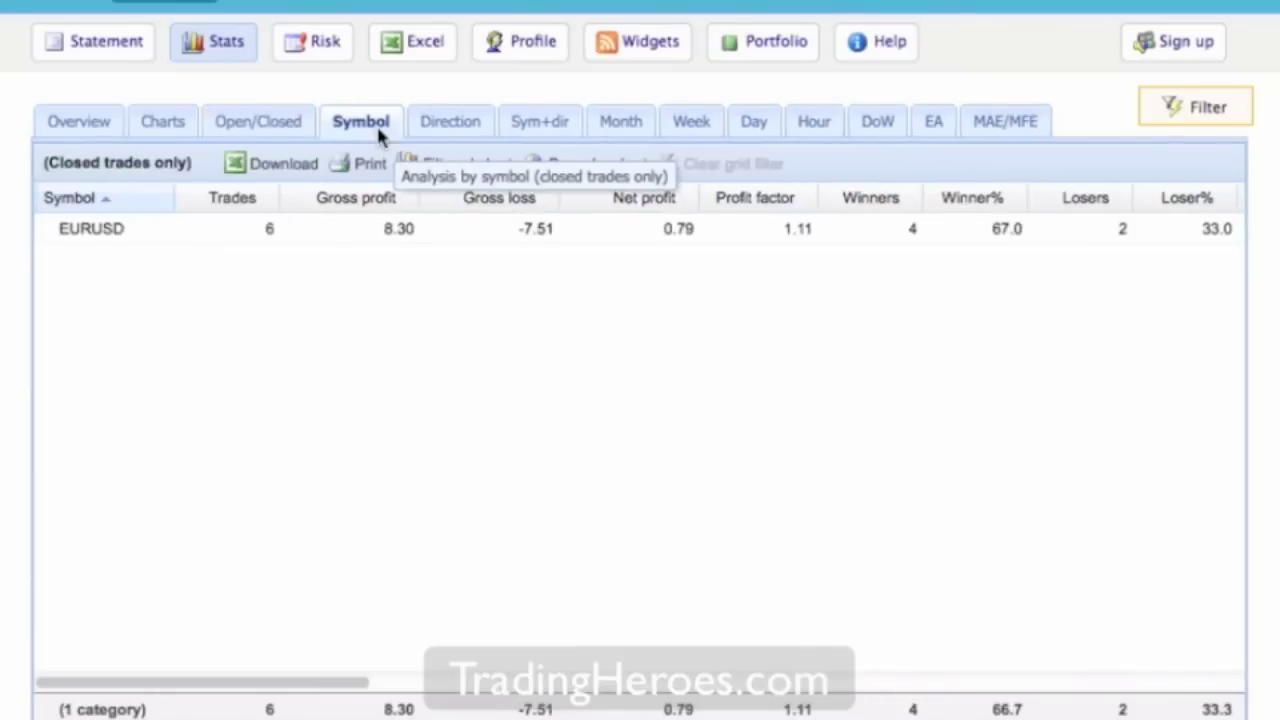
{"action": "left_click", "coordinate": [461, 138]}
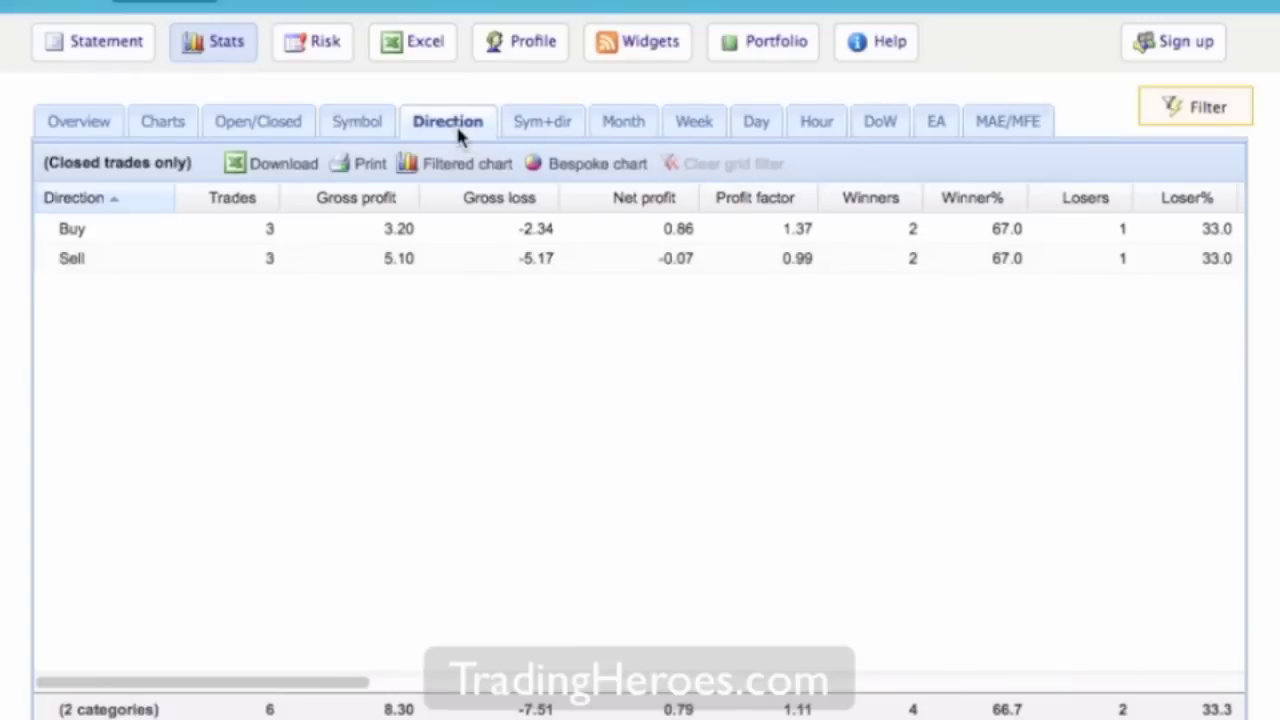
{"action": "left_click", "coordinate": [557, 133]}
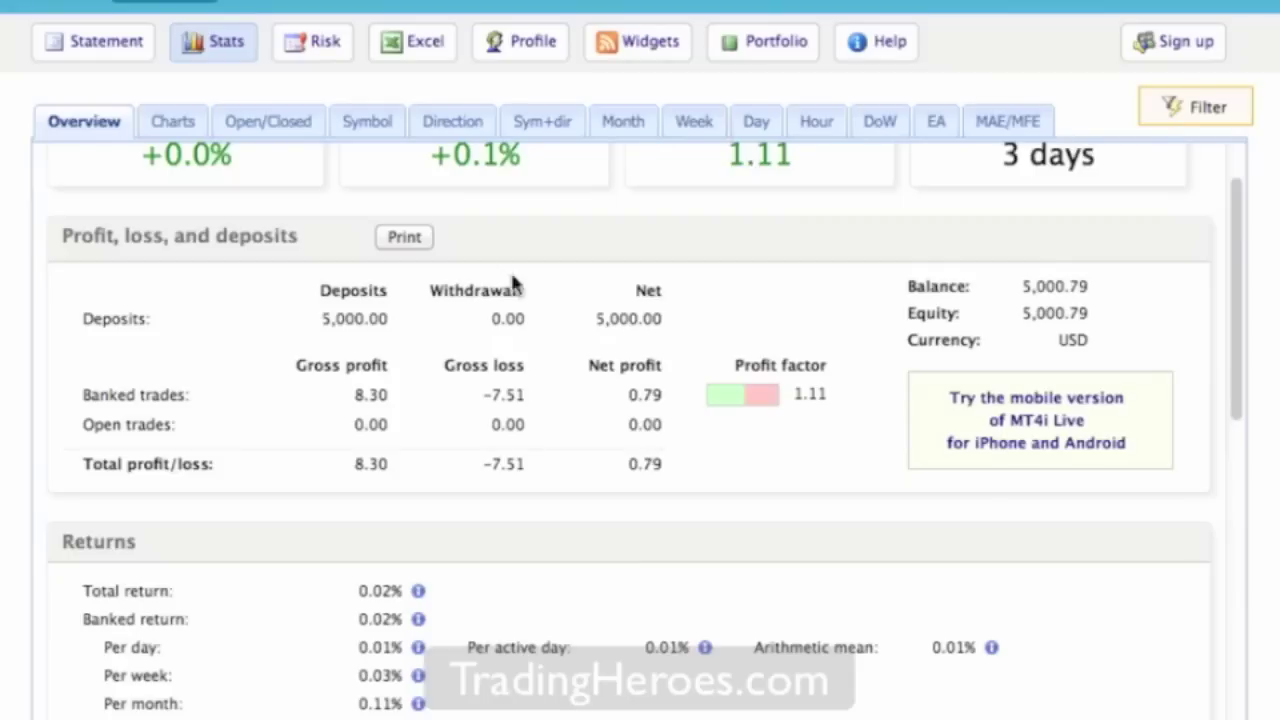
Step: Review every column of the Buy versus Sell table, then show the symbol-and-direction results
{"action": "left_click", "coordinate": [447, 121]}
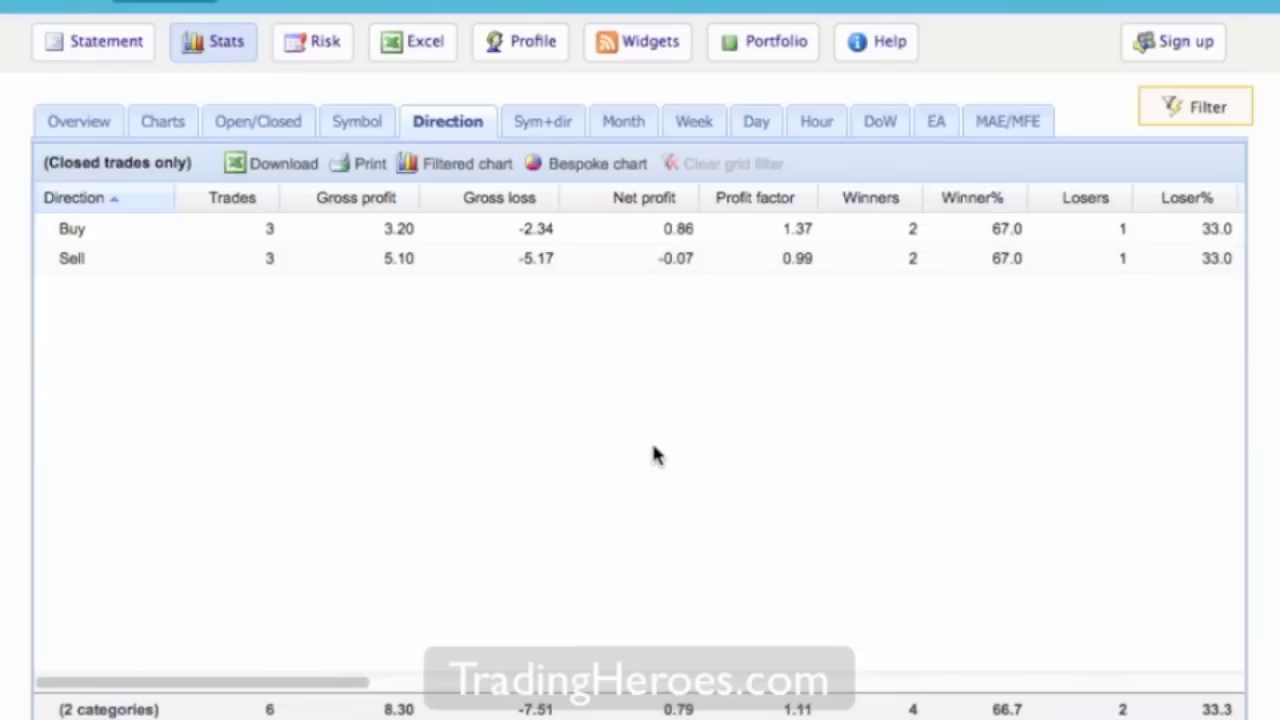
{"action": "scroll", "coordinate": [652, 447], "scroll_direction": "right", "scroll_amount": 5}
{"action": "scroll", "coordinate": [653, 447], "scroll_direction": "right", "scroll_amount": 8}
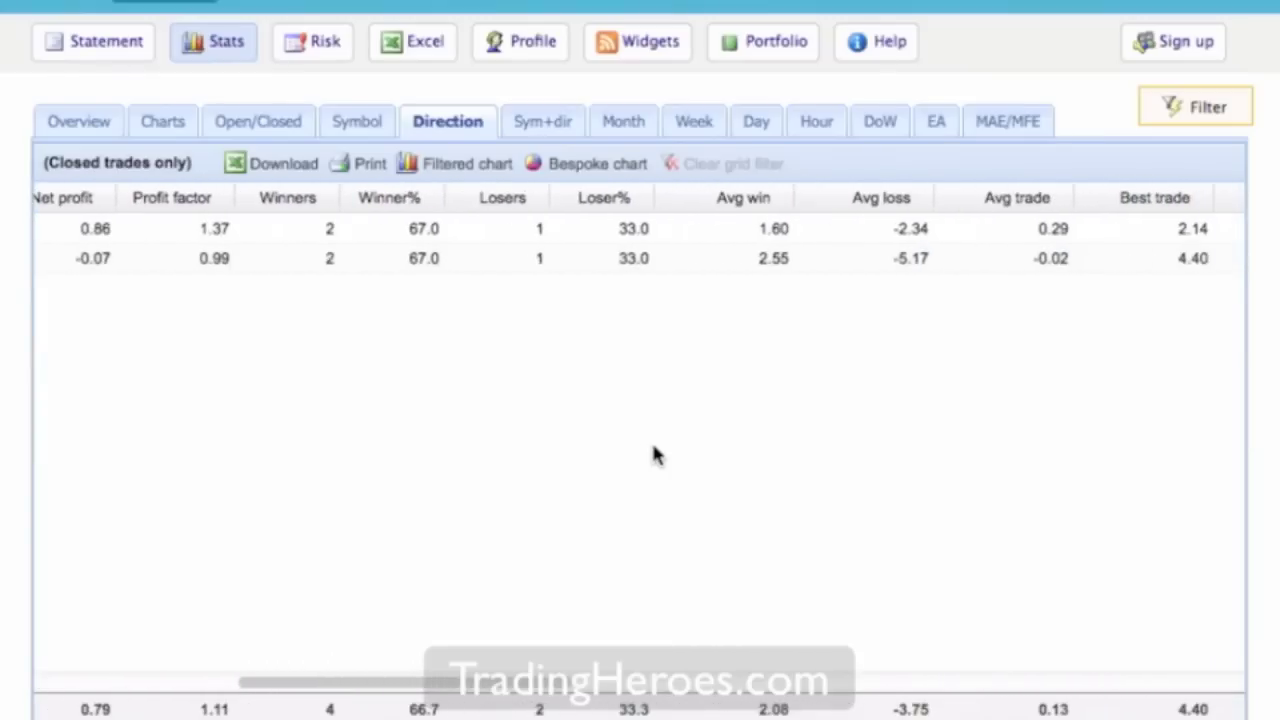
{"action": "scroll", "coordinate": [655, 455], "scroll_direction": "right", "scroll_amount": 10}
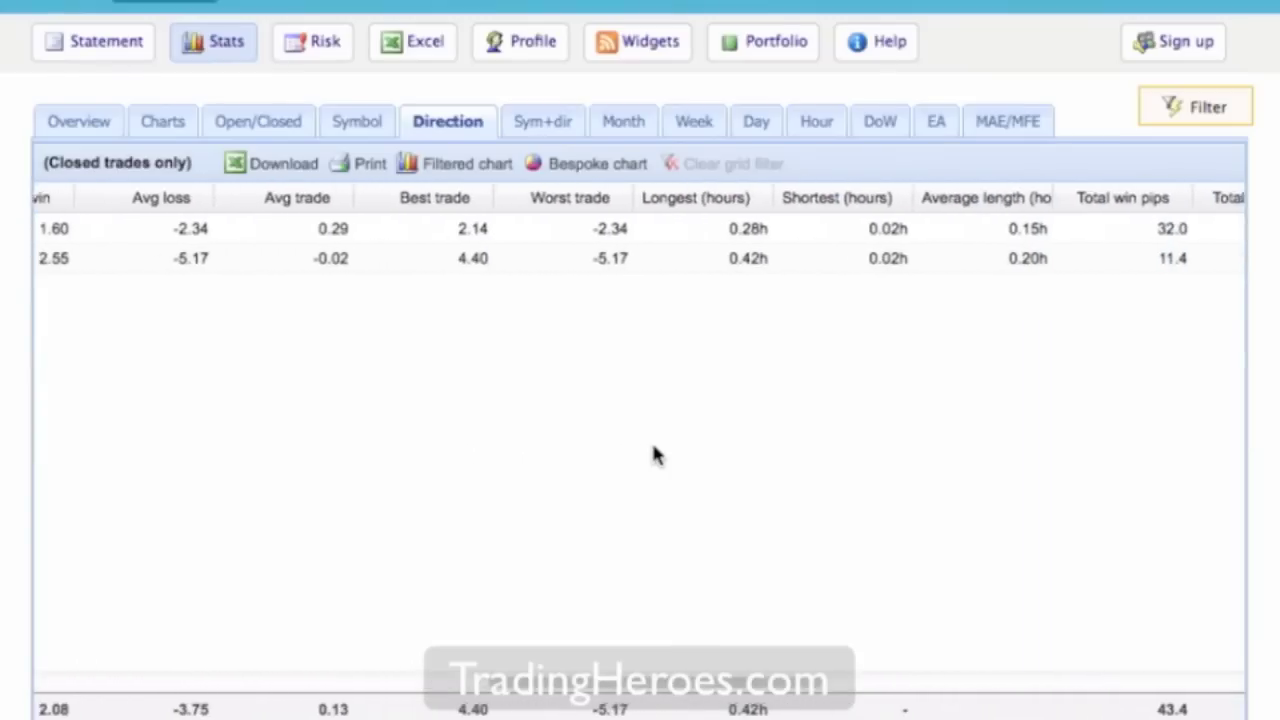
{"action": "scroll", "coordinate": [655, 455], "scroll_direction": "right", "scroll_amount": 4}
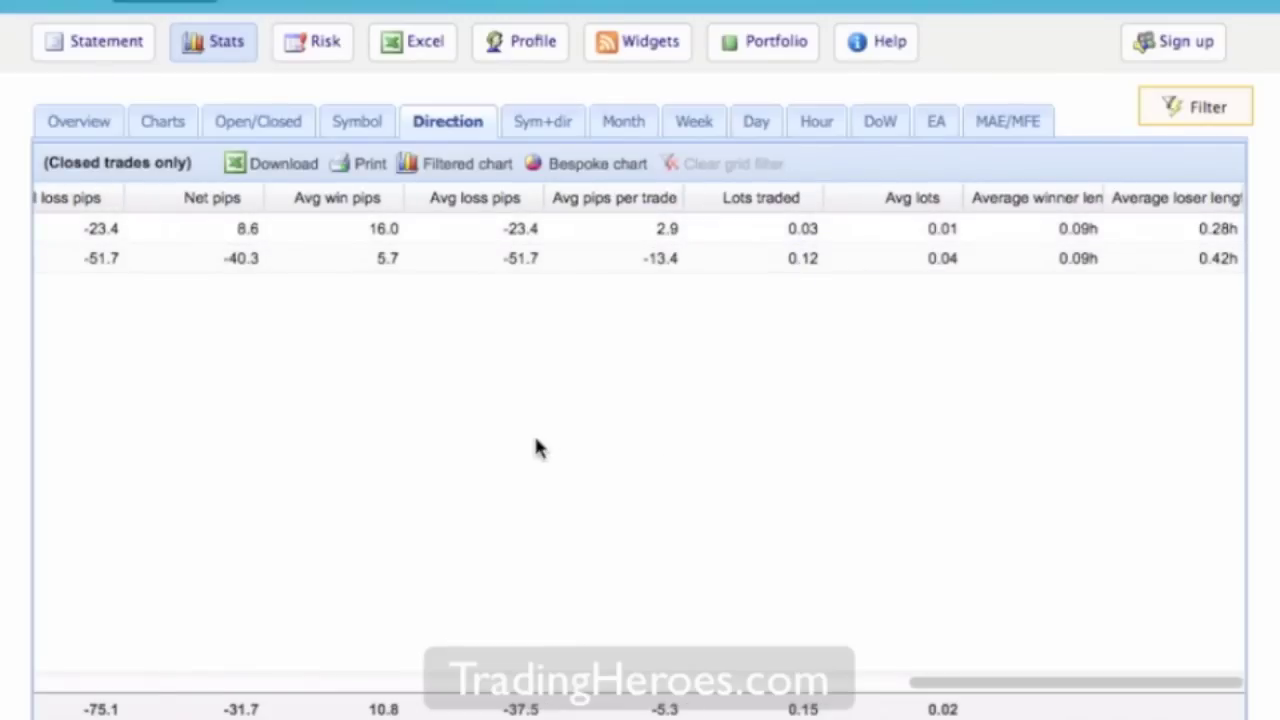
{"action": "scroll", "coordinate": [535, 448], "scroll_direction": "left", "scroll_amount": 4}
{"action": "scroll", "coordinate": [536, 448], "scroll_direction": "left", "scroll_amount": 10}
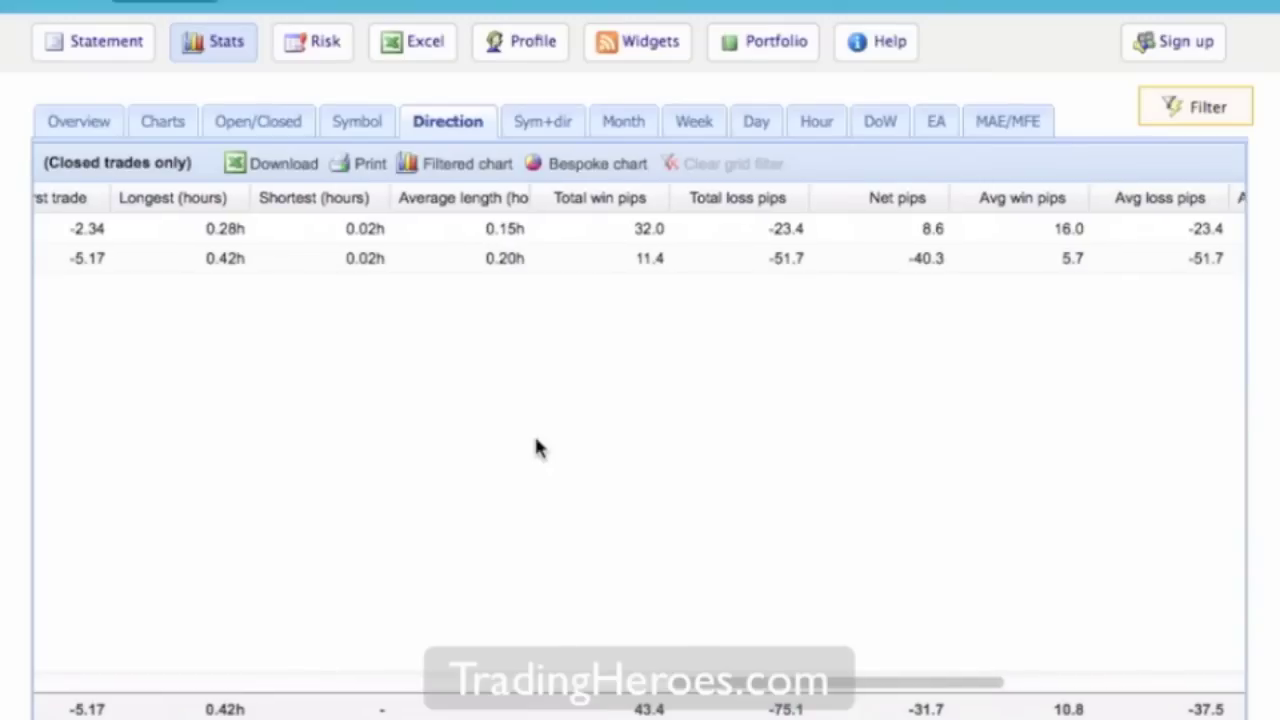
{"action": "left_click", "coordinate": [555, 121]}
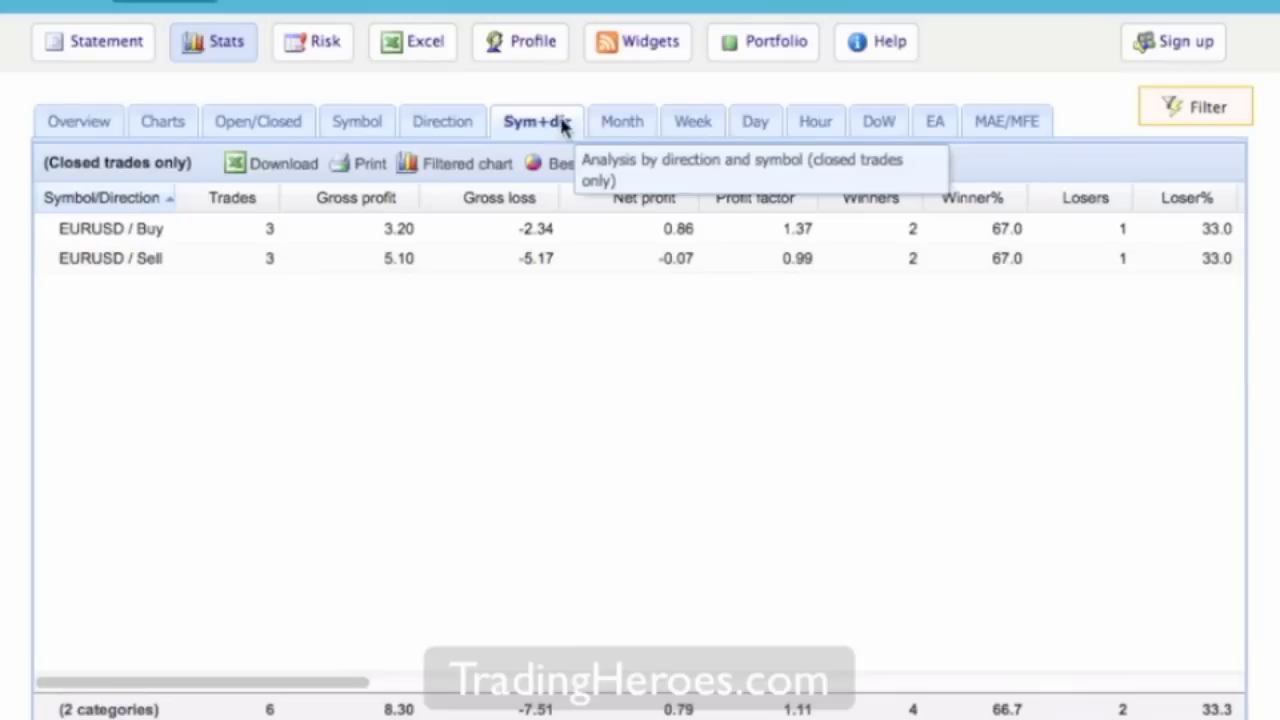
Step: Step through the Month, Week, Day, Hour, Day-of-week and EA breakdowns, ending on the MAE/MFE chart
{"action": "left_click", "coordinate": [622, 121]}
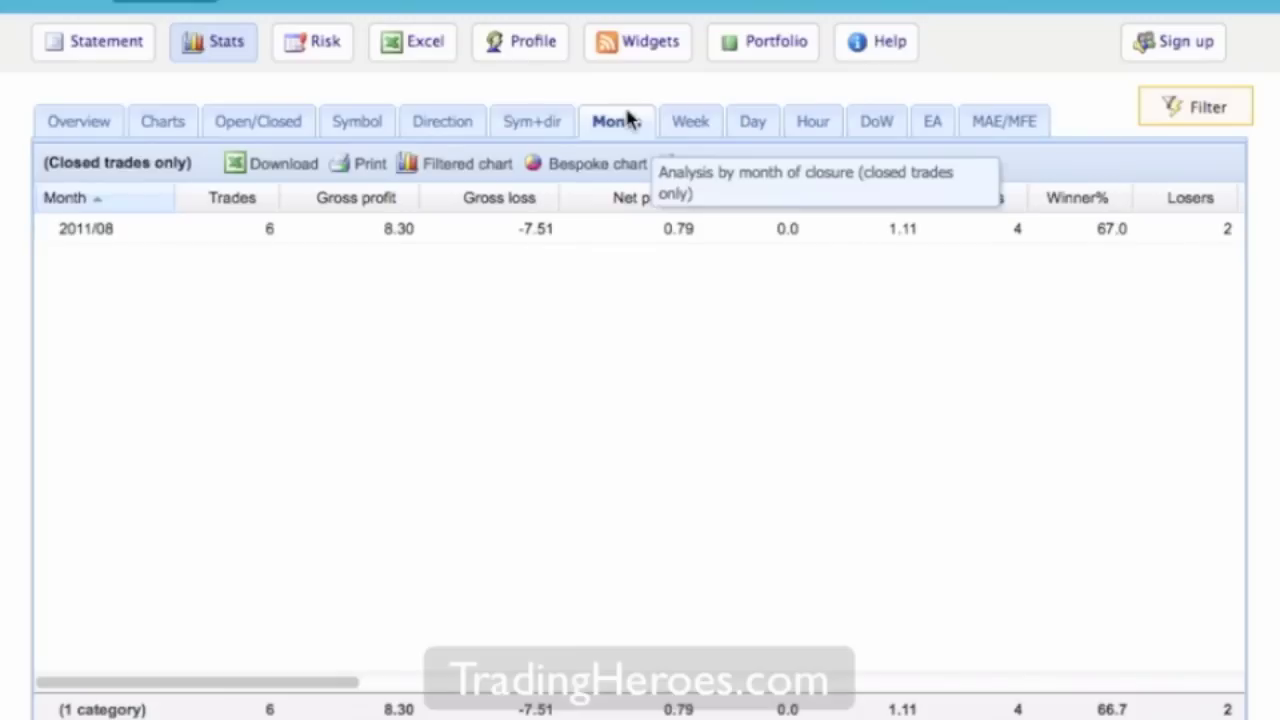
{"action": "left_click", "coordinate": [690, 121]}
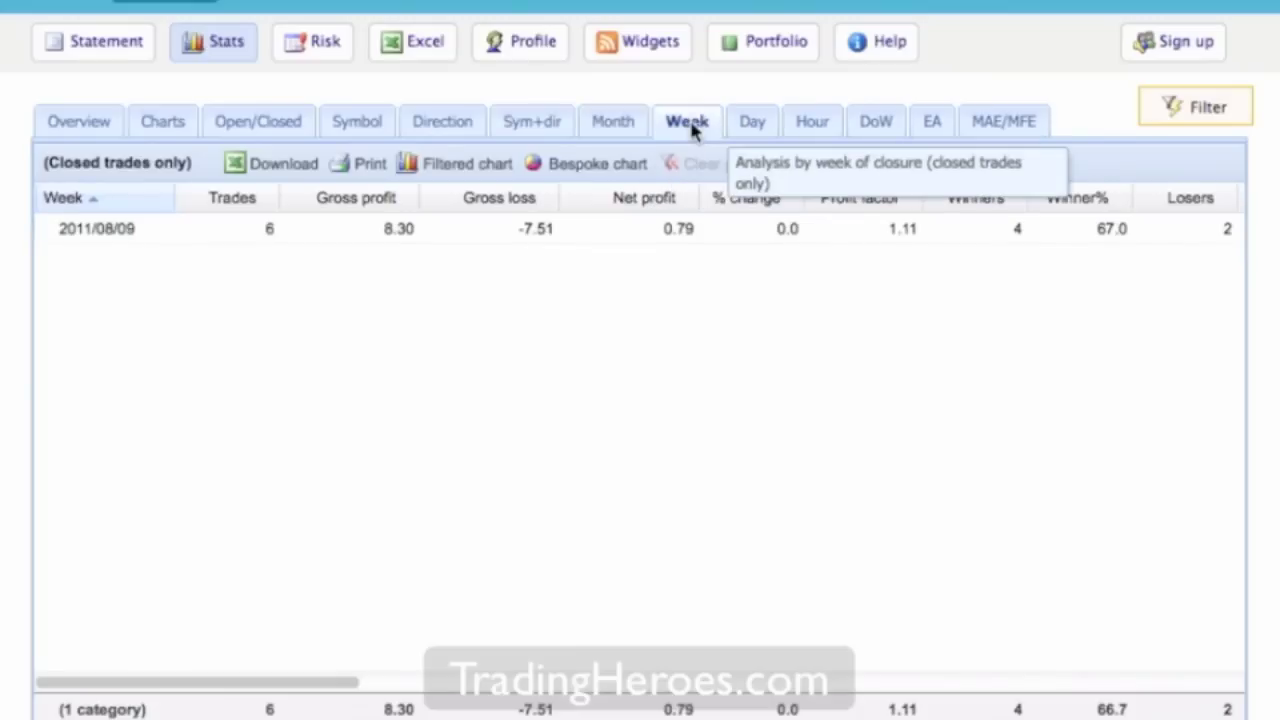
{"action": "left_click", "coordinate": [755, 121]}
{"action": "left_click", "coordinate": [817, 122]}
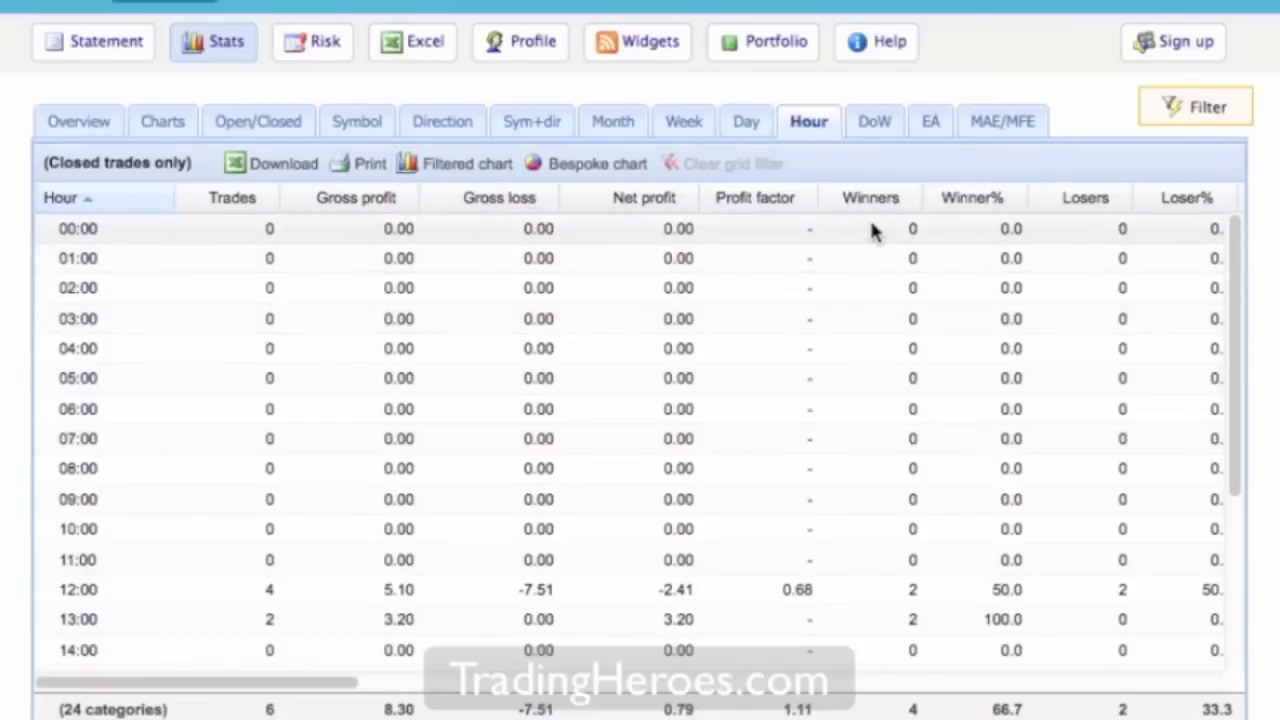
{"action": "left_click", "coordinate": [873, 135]}
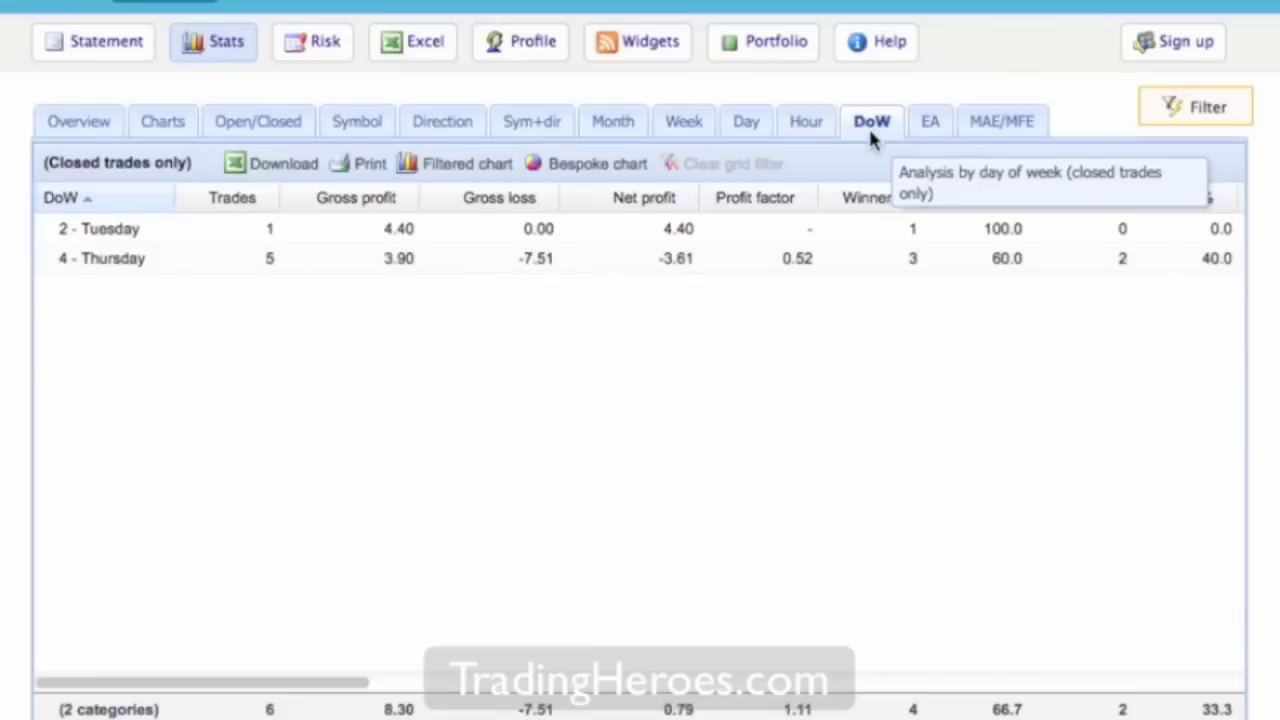
{"action": "left_click", "coordinate": [930, 126]}
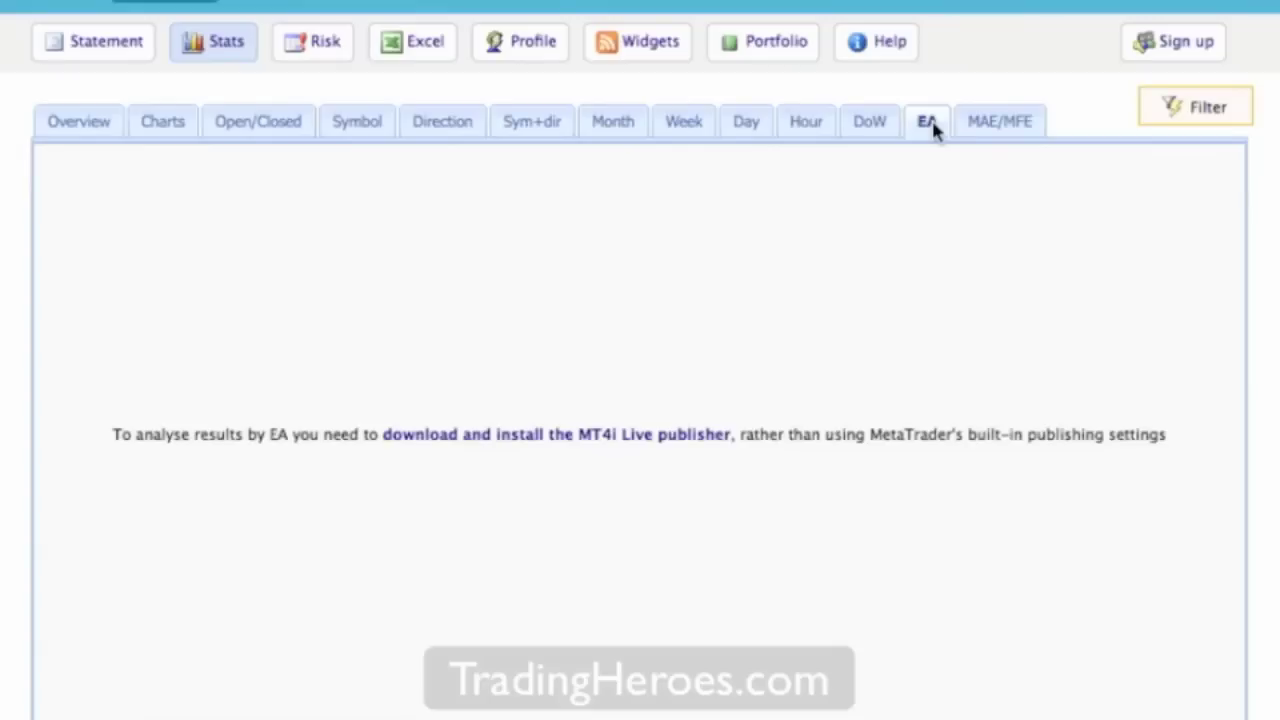
{"action": "left_click", "coordinate": [998, 122]}
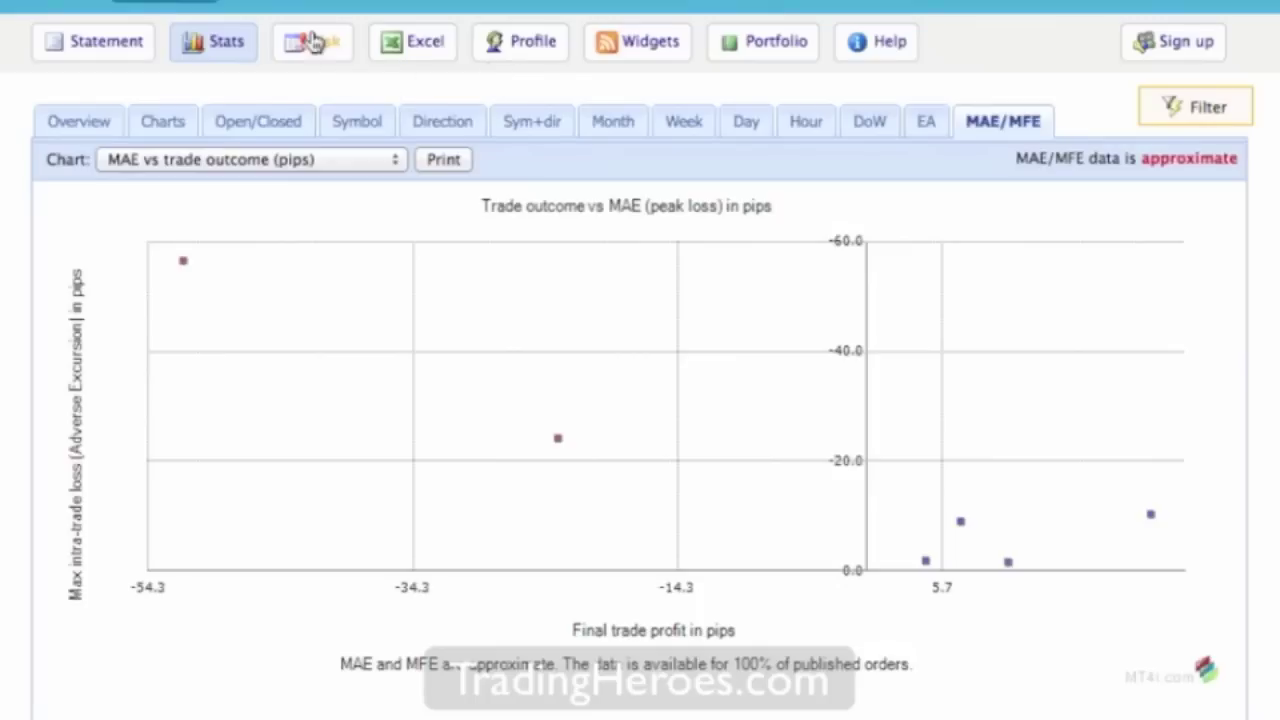
Step: Open the Risk report and scroll through risk of ruin, worst-period losses and return spread
{"action": "left_click", "coordinate": [314, 41]}
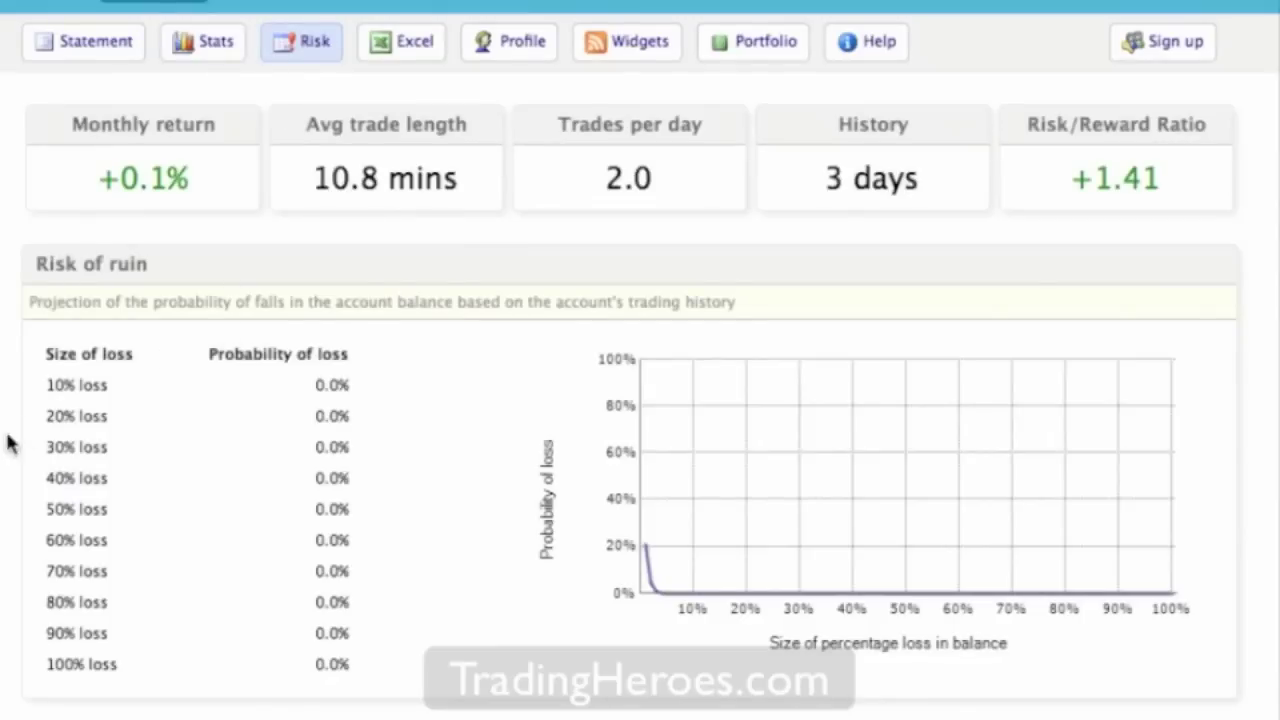
{"action": "scroll", "coordinate": [640, 360], "scroll_direction": "down", "scroll_amount": 5}
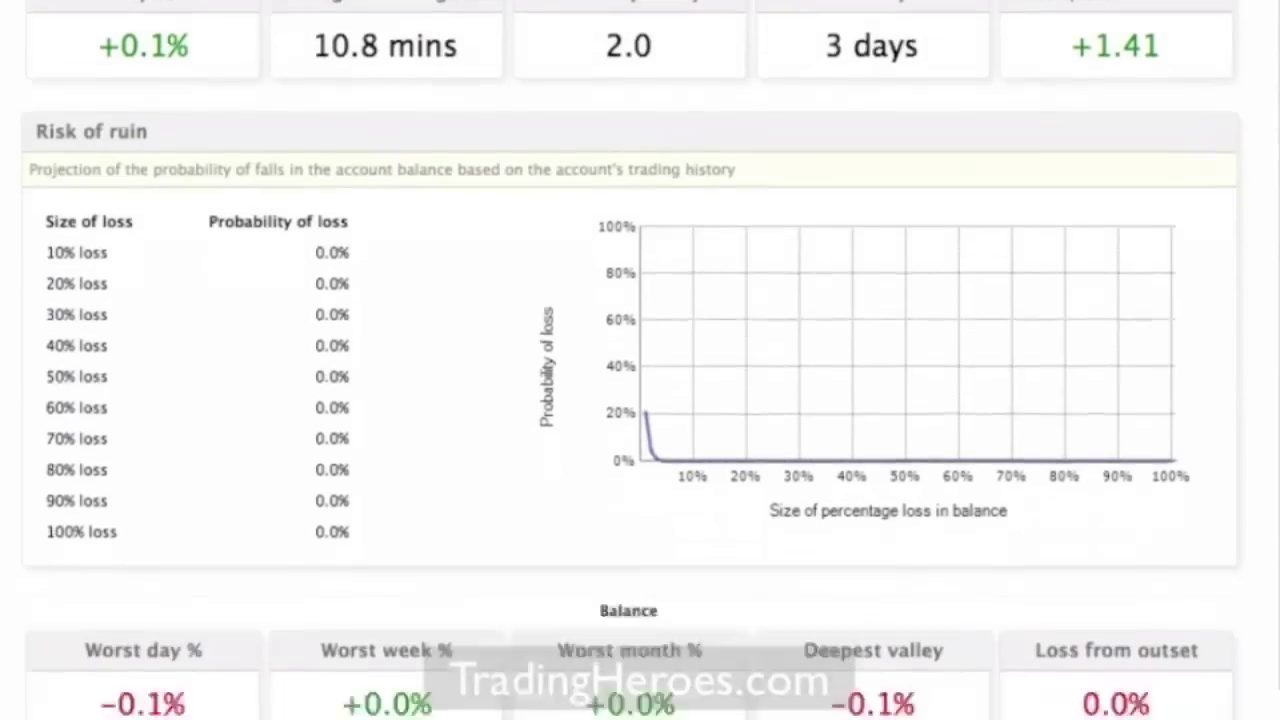
{"action": "scroll", "coordinate": [640, 360], "scroll_direction": "down", "scroll_amount": 10}
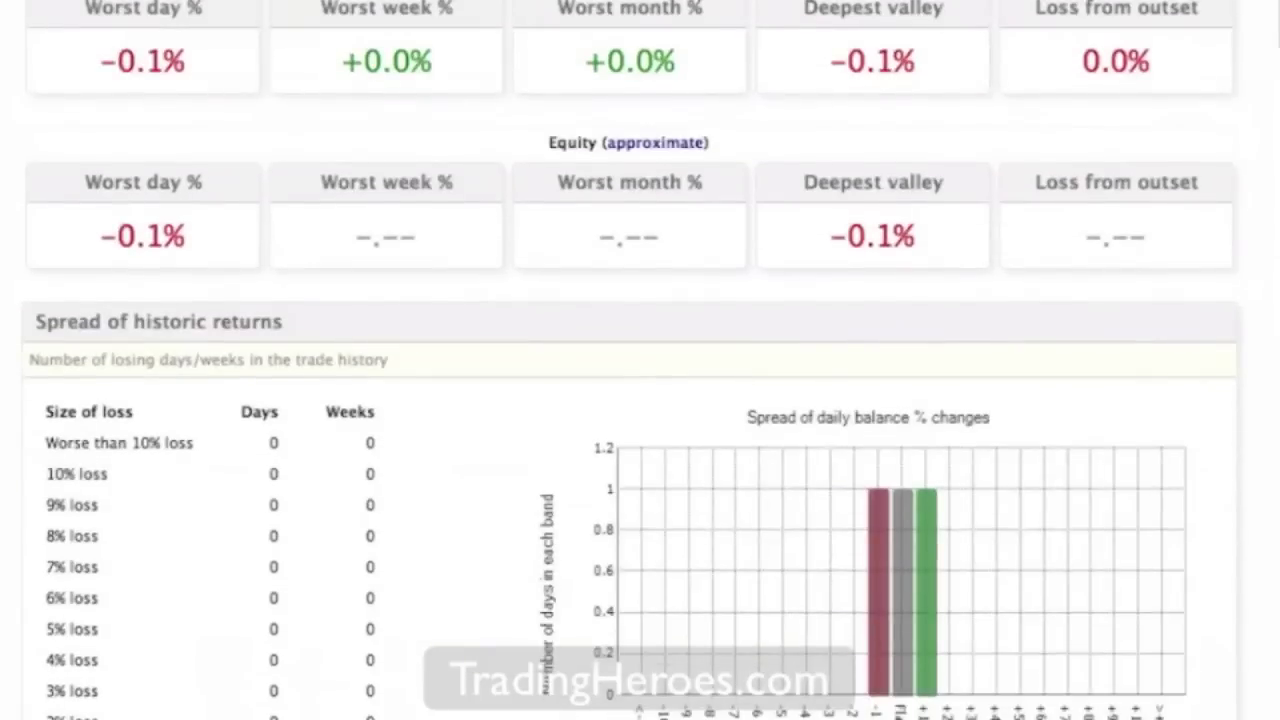
{"action": "scroll", "coordinate": [640, 360], "scroll_direction": "up", "scroll_amount": 3}
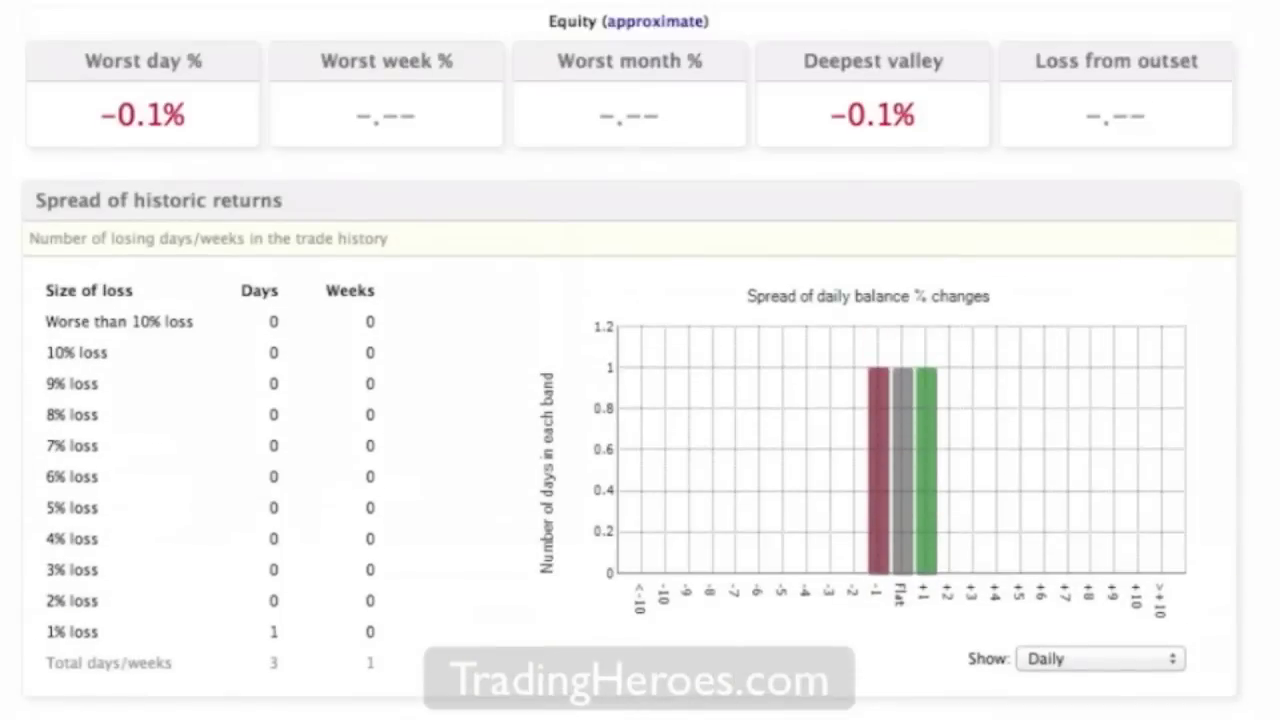
{"action": "scroll", "coordinate": [640, 360], "scroll_direction": "down", "scroll_amount": 2}
{"action": "scroll", "coordinate": [640, 360], "scroll_direction": "up", "scroll_amount": 13}
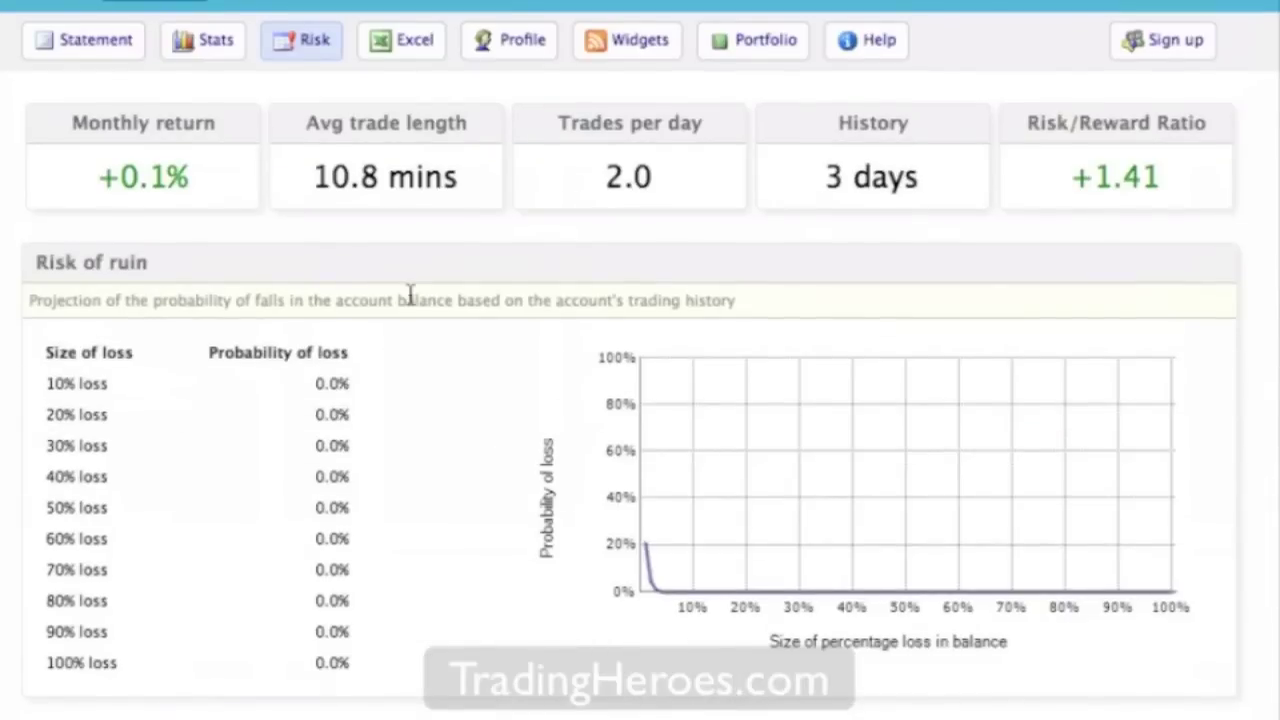
{"action": "scroll", "coordinate": [640, 360], "scroll_direction": "down", "scroll_amount": 14}
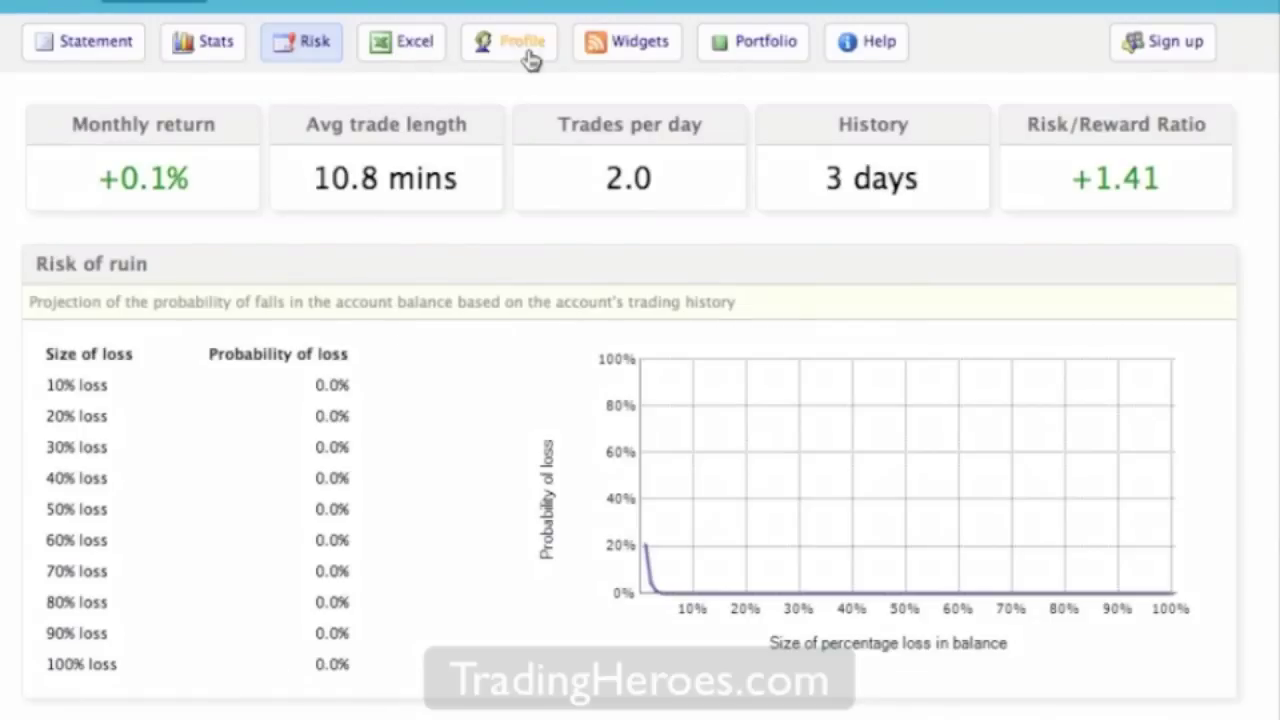
Step: View the Portfolio page on adding this account, then return to the account statement
{"action": "left_click", "coordinate": [762, 50]}
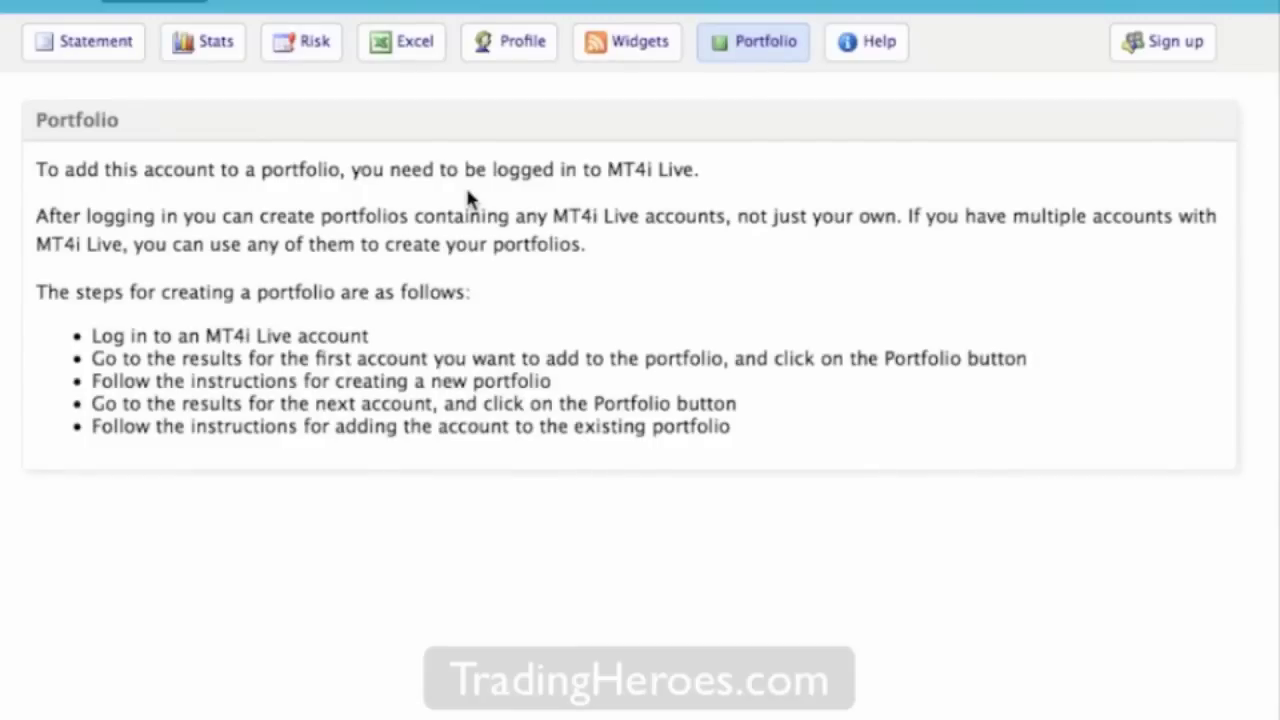
{"action": "left_click", "coordinate": [99, 59]}
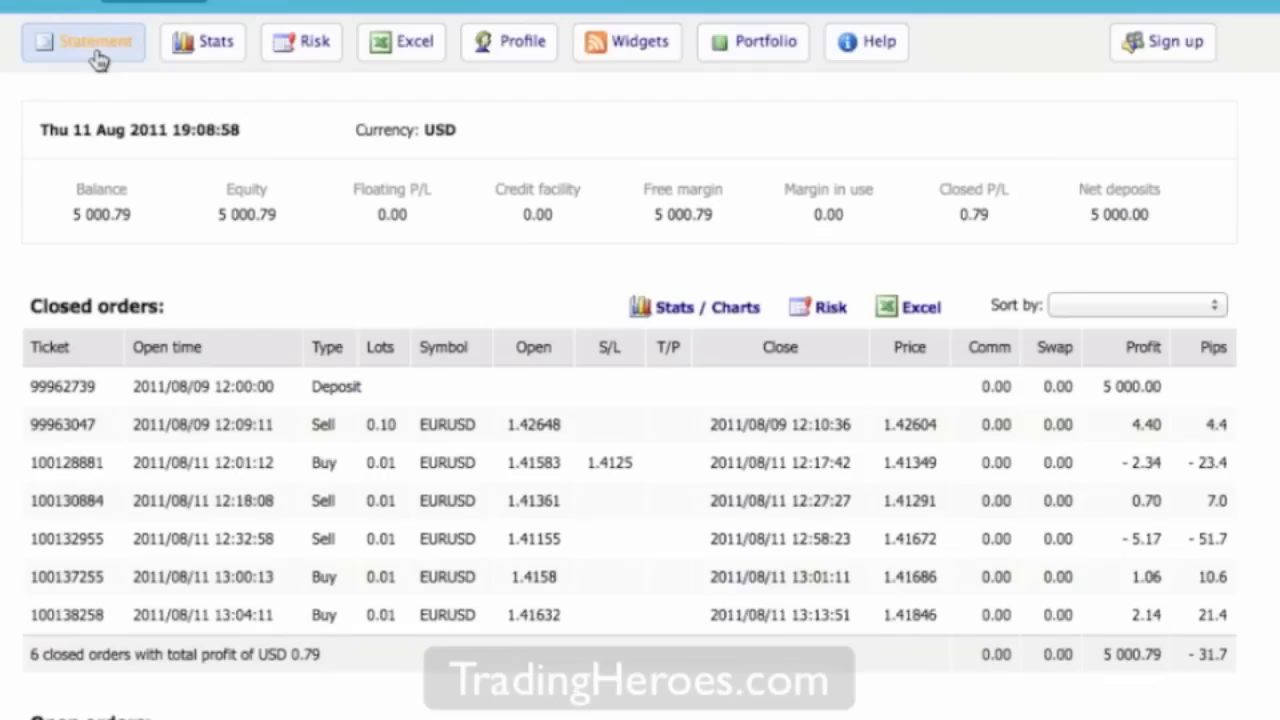